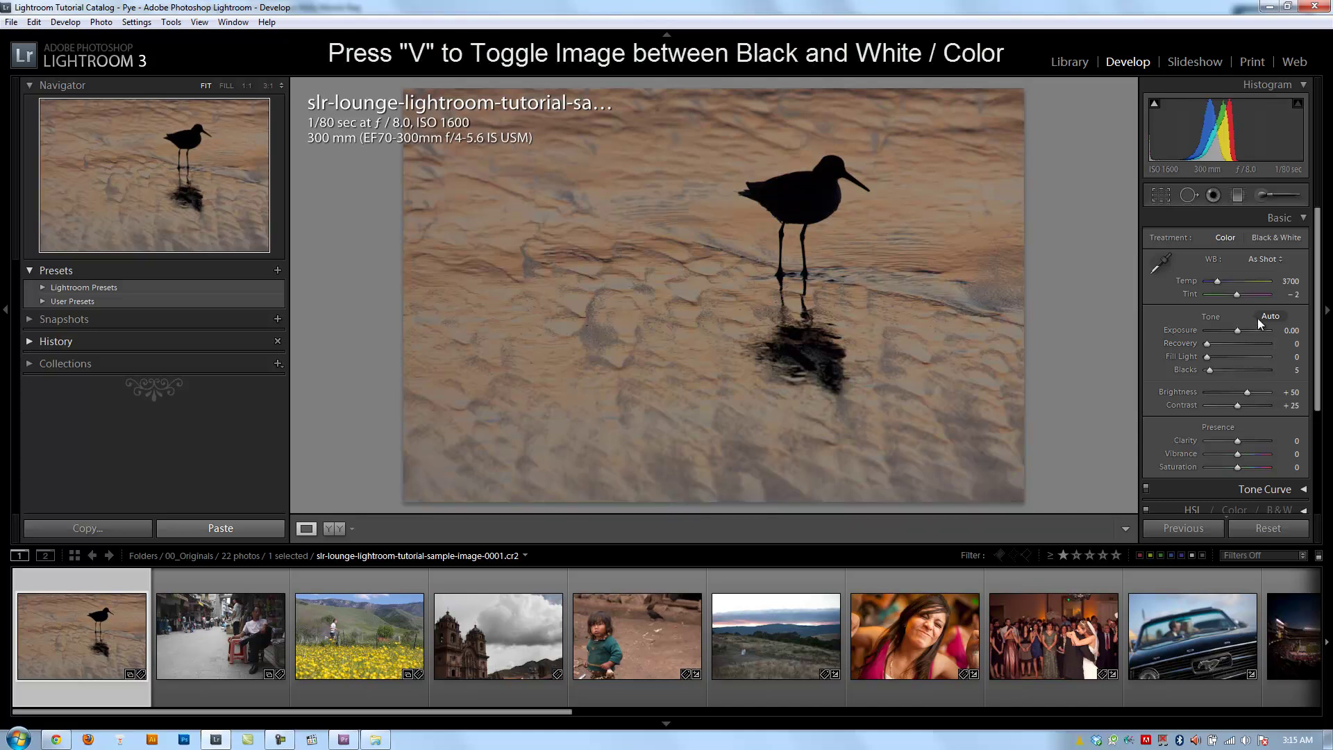
# Step: Convert the bird photo to black and white, with Brightness at +90 and Contrast at +85
pyautogui.press('v')
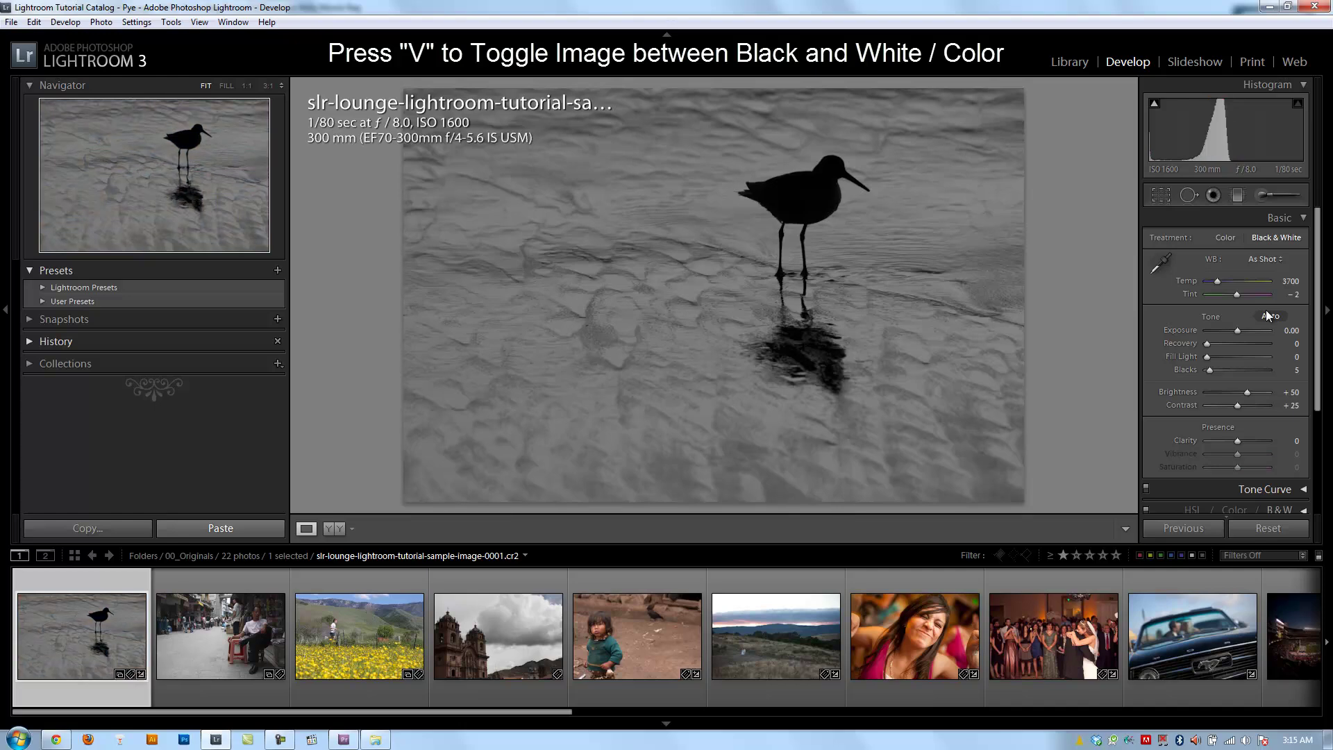
pyautogui.press('shift')
pyautogui.click(1259, 393)
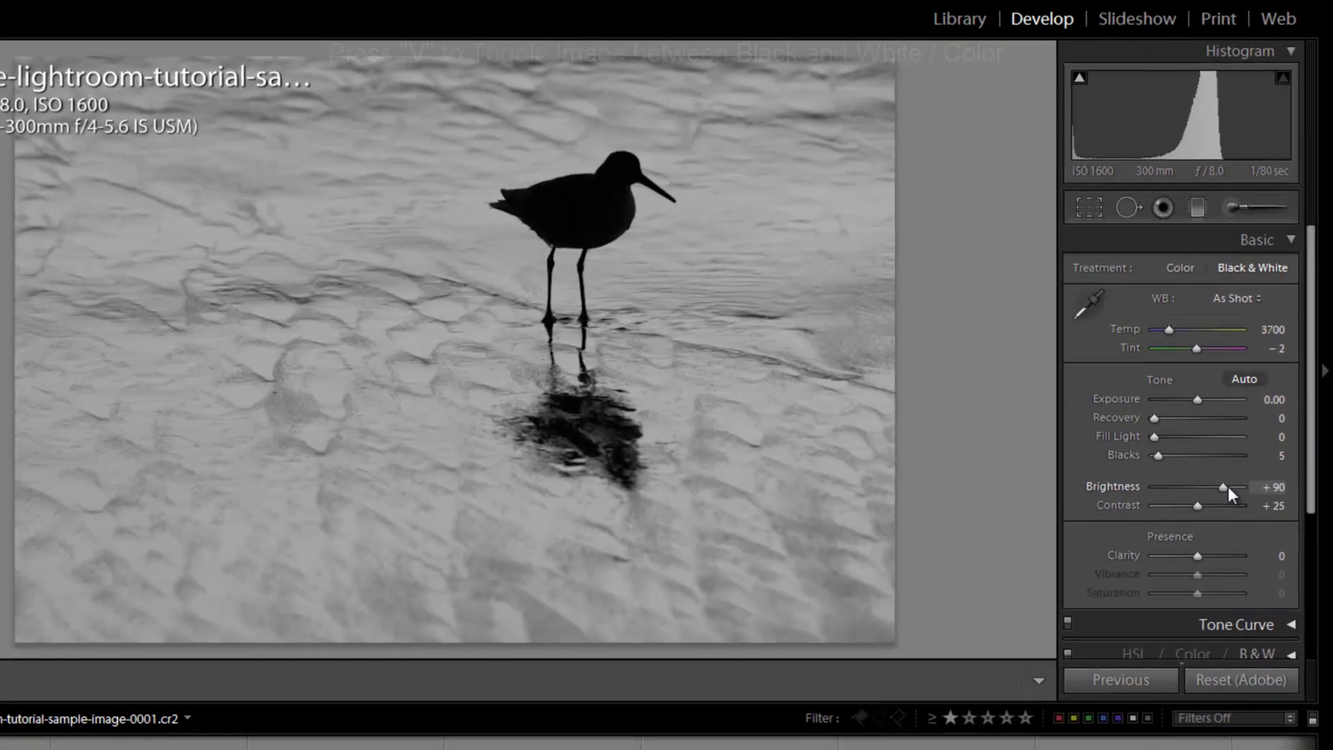
pyautogui.click(1229, 506)
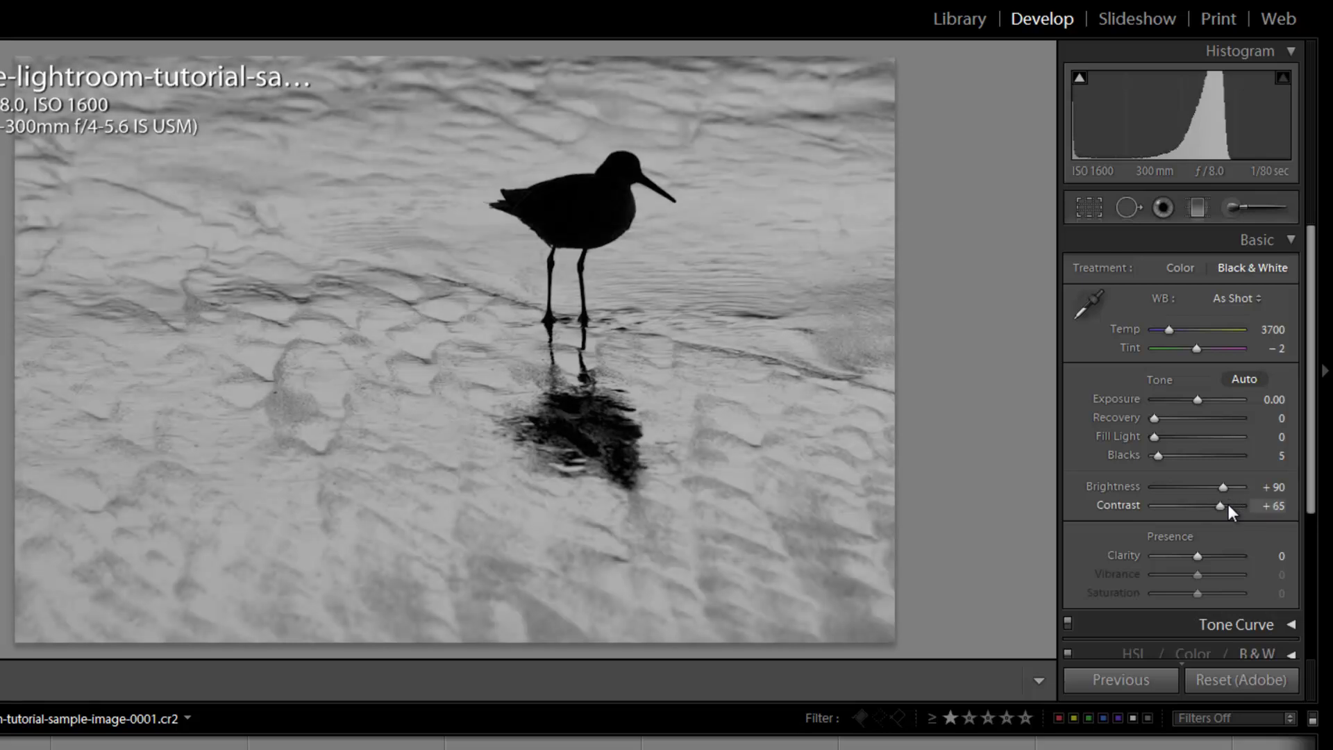
pyautogui.click(1227, 506)
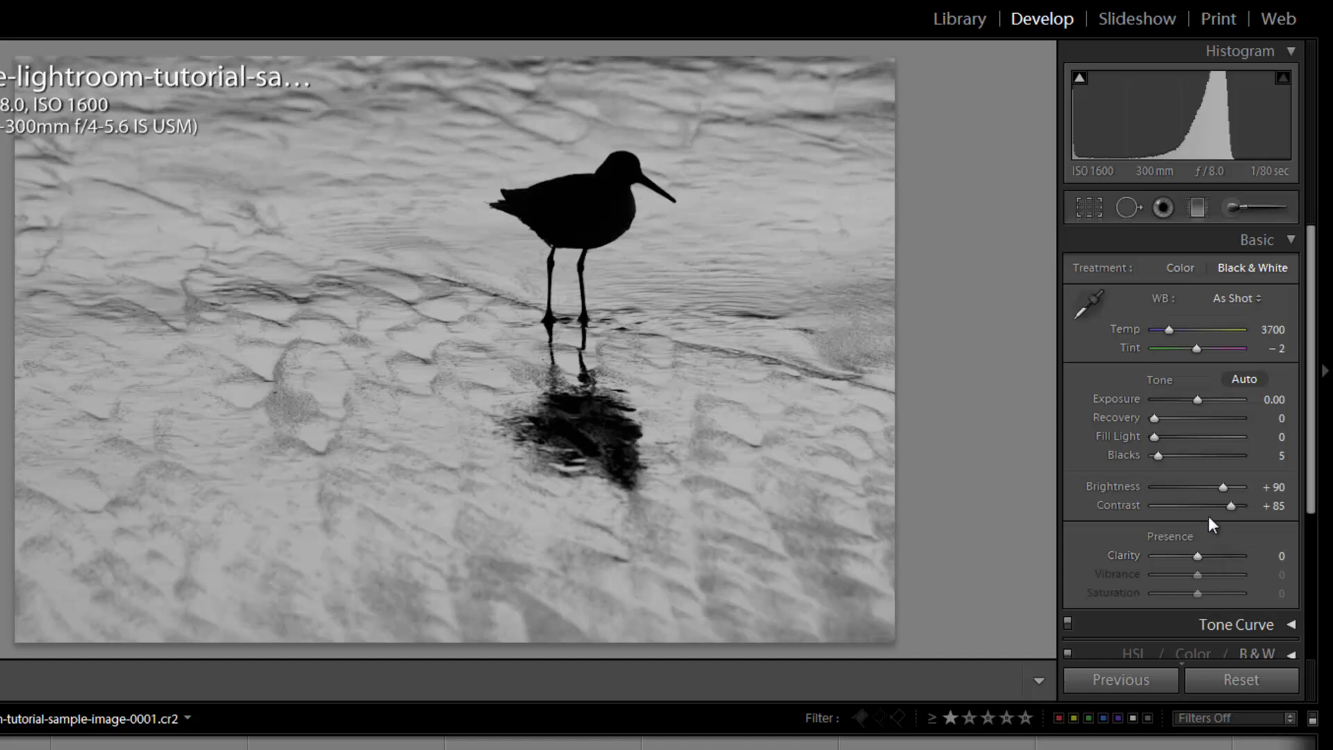
# Step: Set the photo's Blacks to 10 and Clarity to +80
pyautogui.hotkey('shift', 'Up')
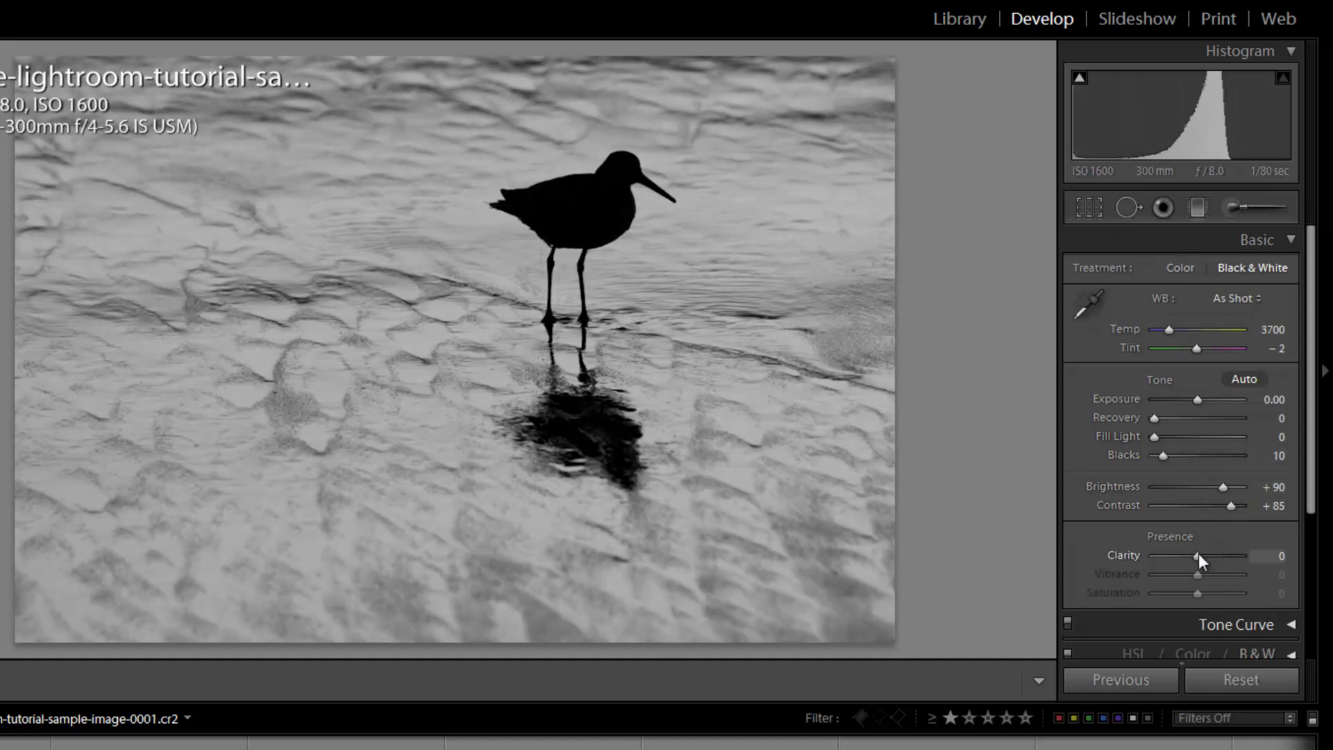
pyautogui.press('shift')
pyautogui.hotkey('shift', 'Up')
pyautogui.hotkey('shift', 'Up')
pyautogui.hotkey('shift', 'Up')
pyautogui.hotkey('shift', 'Up')
pyautogui.hotkey('shift', 'Up')
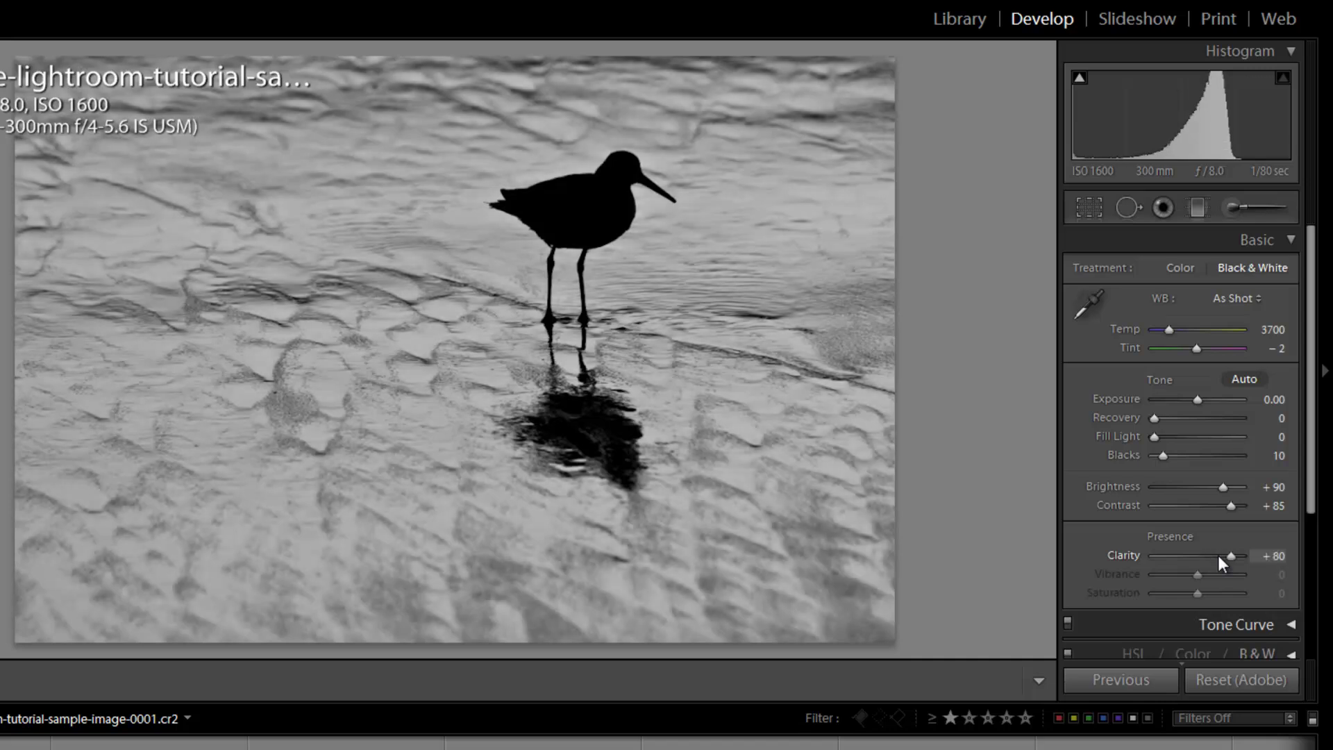
pyautogui.hotkey('shift', 'Down')
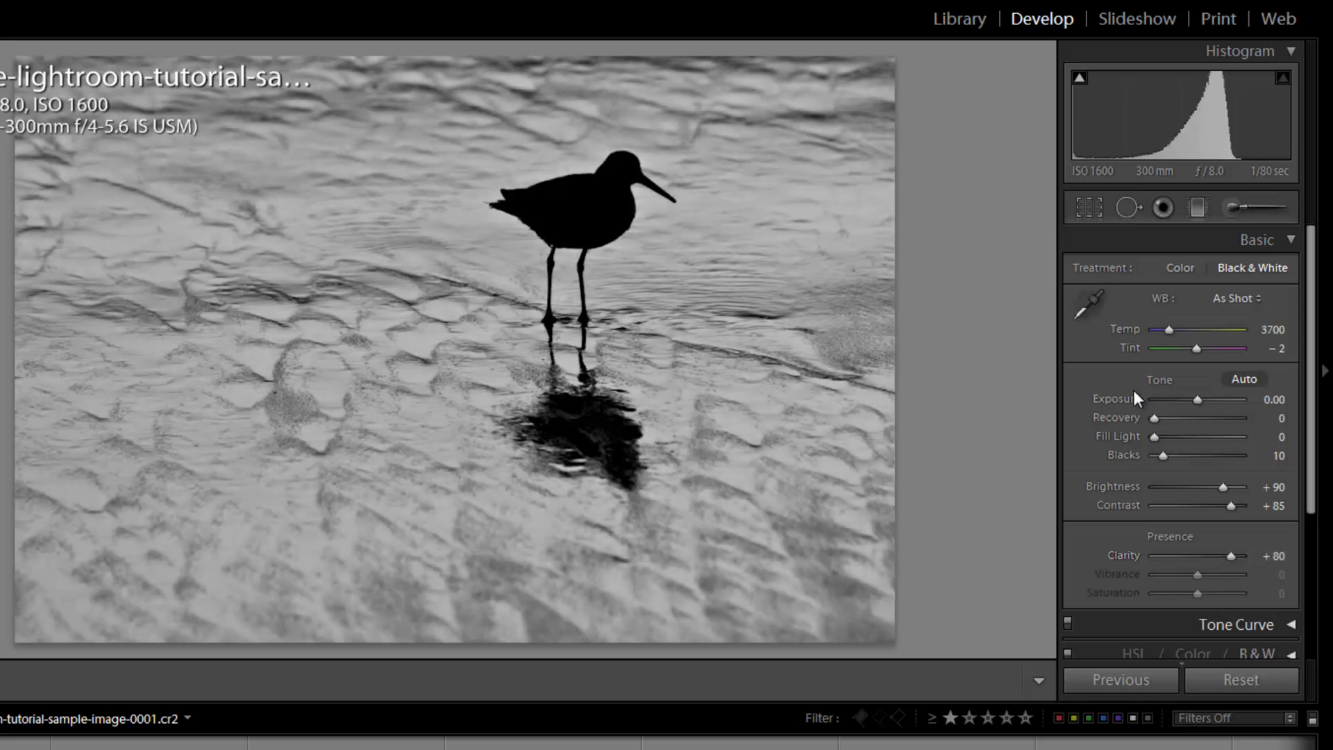
pyautogui.scroll(-3, 1171, 432)
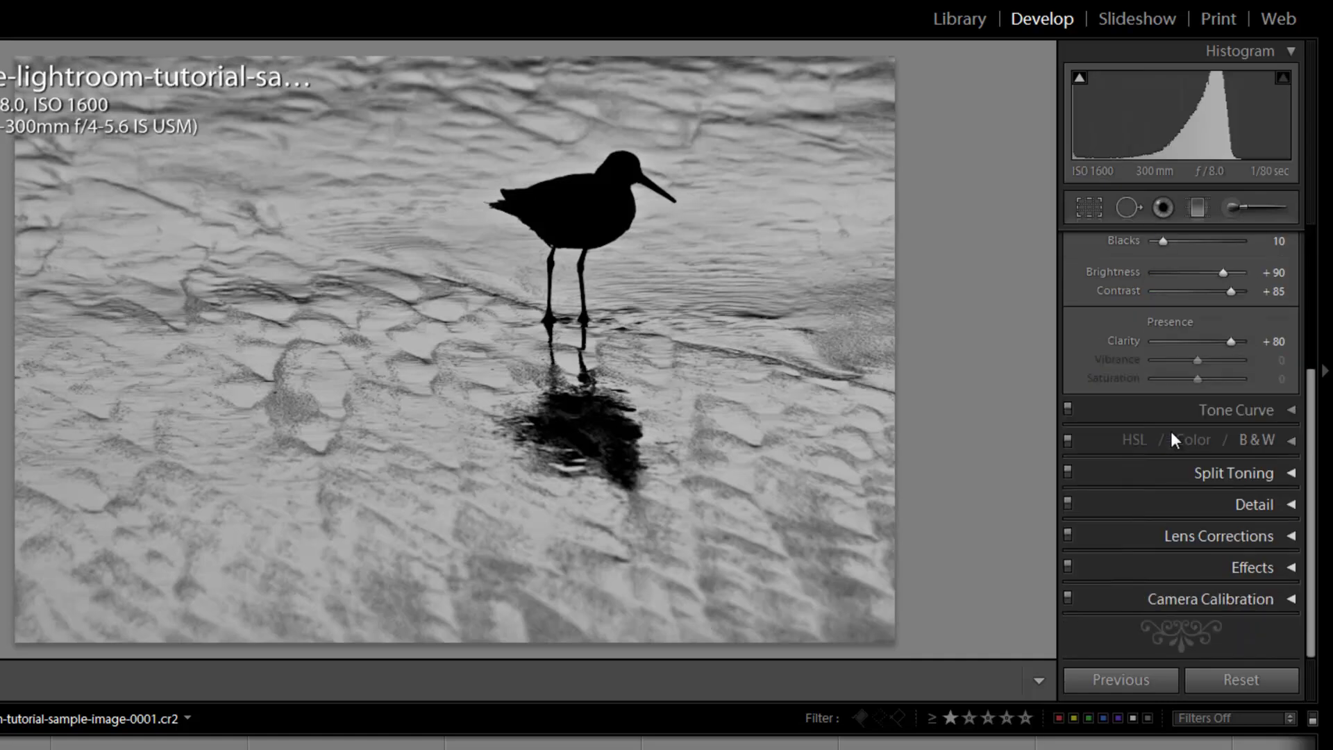
pyautogui.scroll(3, 1171, 432)
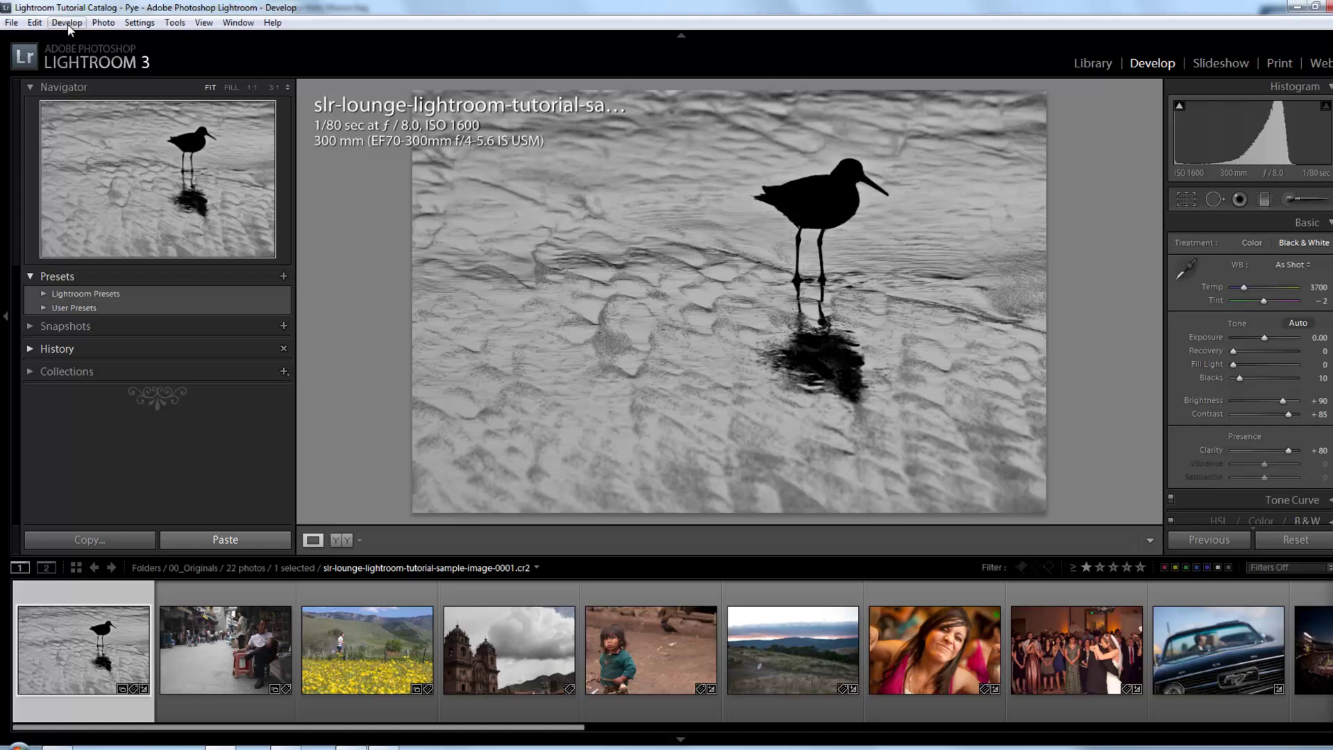
# Step: Start a new develop preset from the current settings and name it "Poppy Black and White"
pyautogui.click(65, 22)
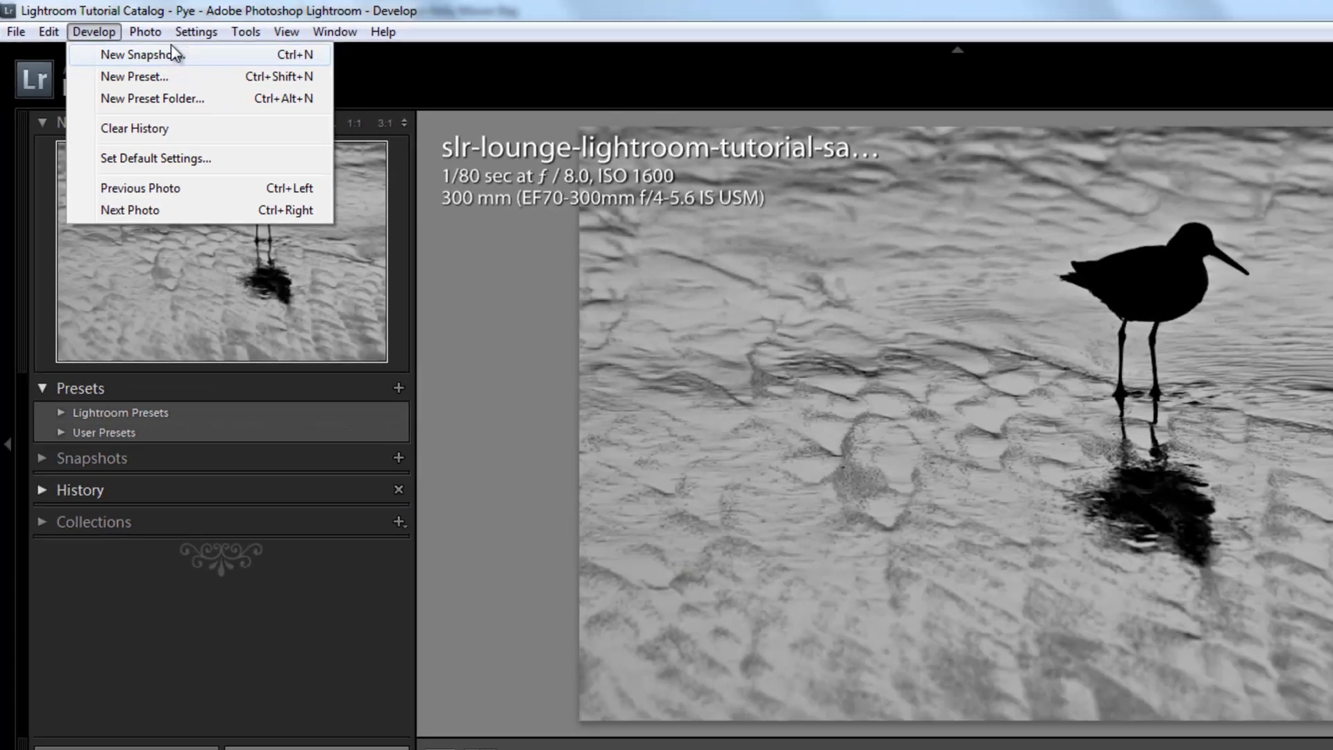
pyautogui.click(582, 20)
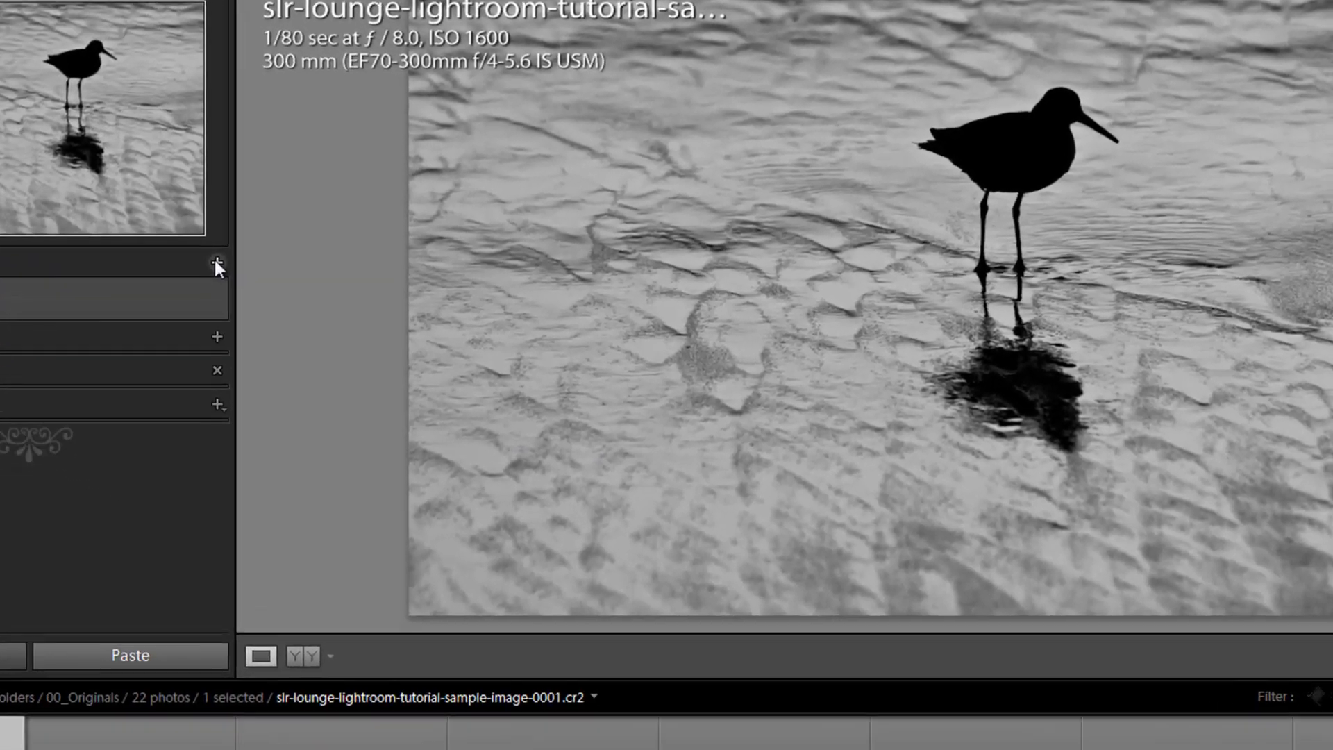
pyautogui.click(216, 262)
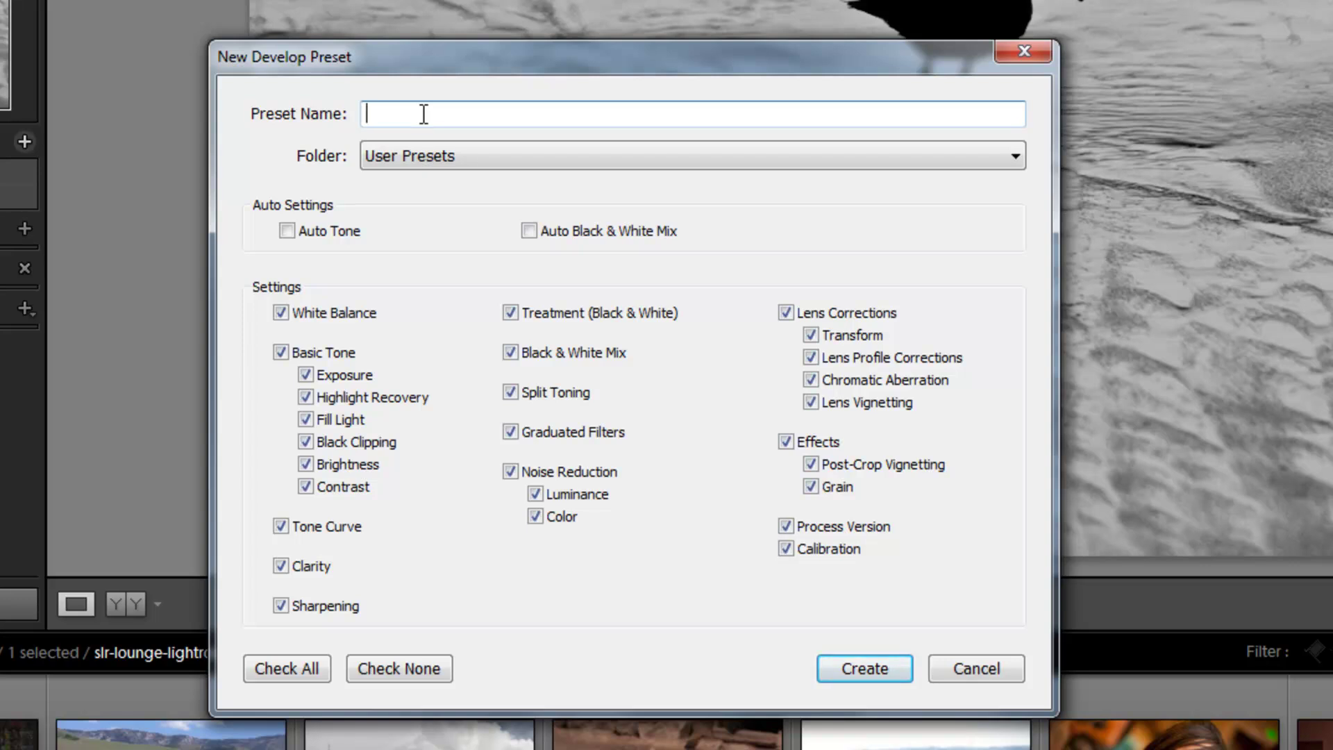
pyautogui.write('Poppy Black and Whi')
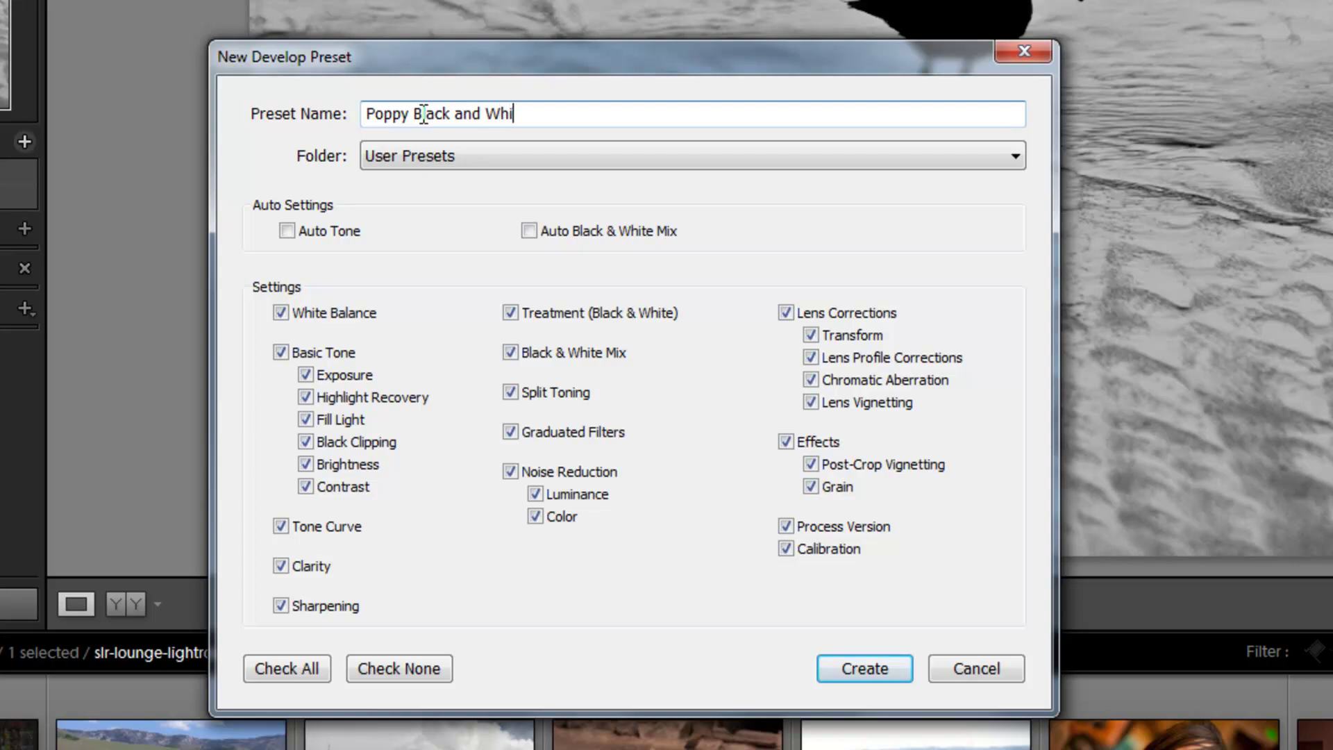
pyautogui.write('te')
# Step: Store the preset in a new folder named "SLR Lounge Tutorial Presets"
pyautogui.click(385, 152)
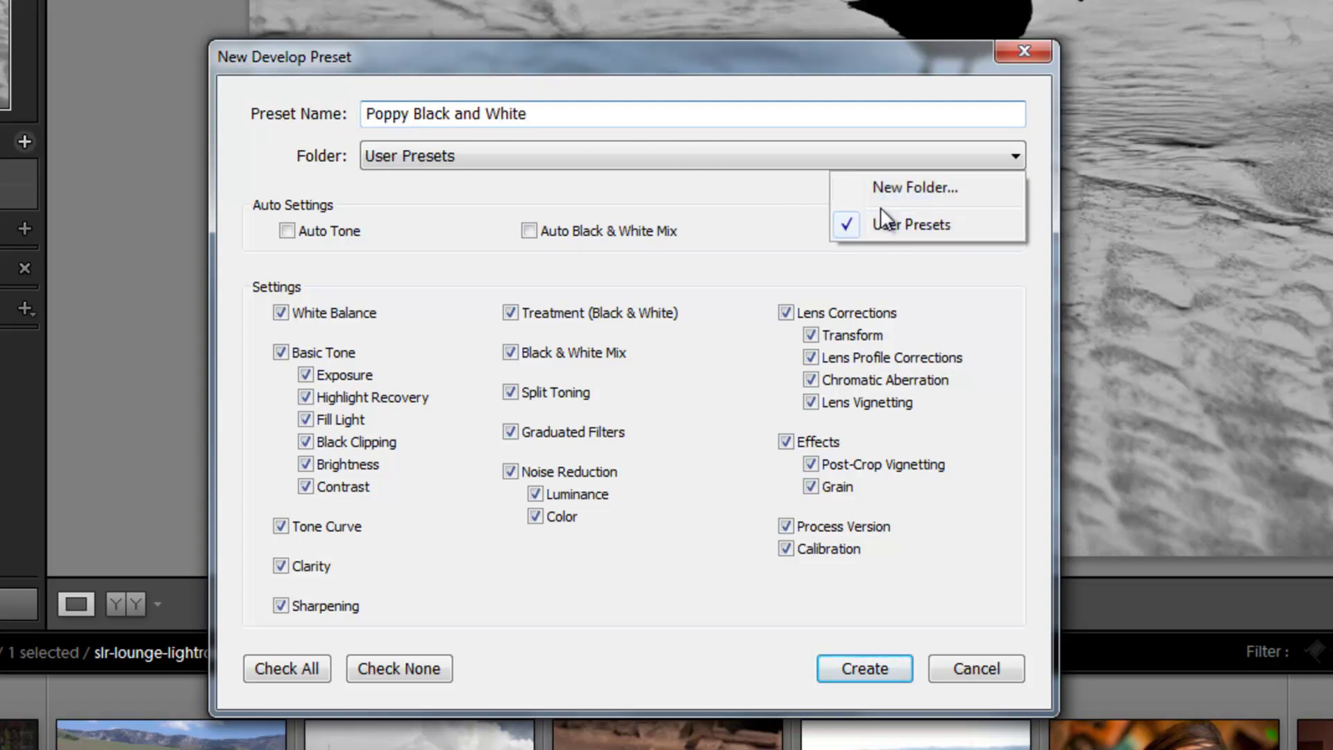
pyautogui.click(893, 186)
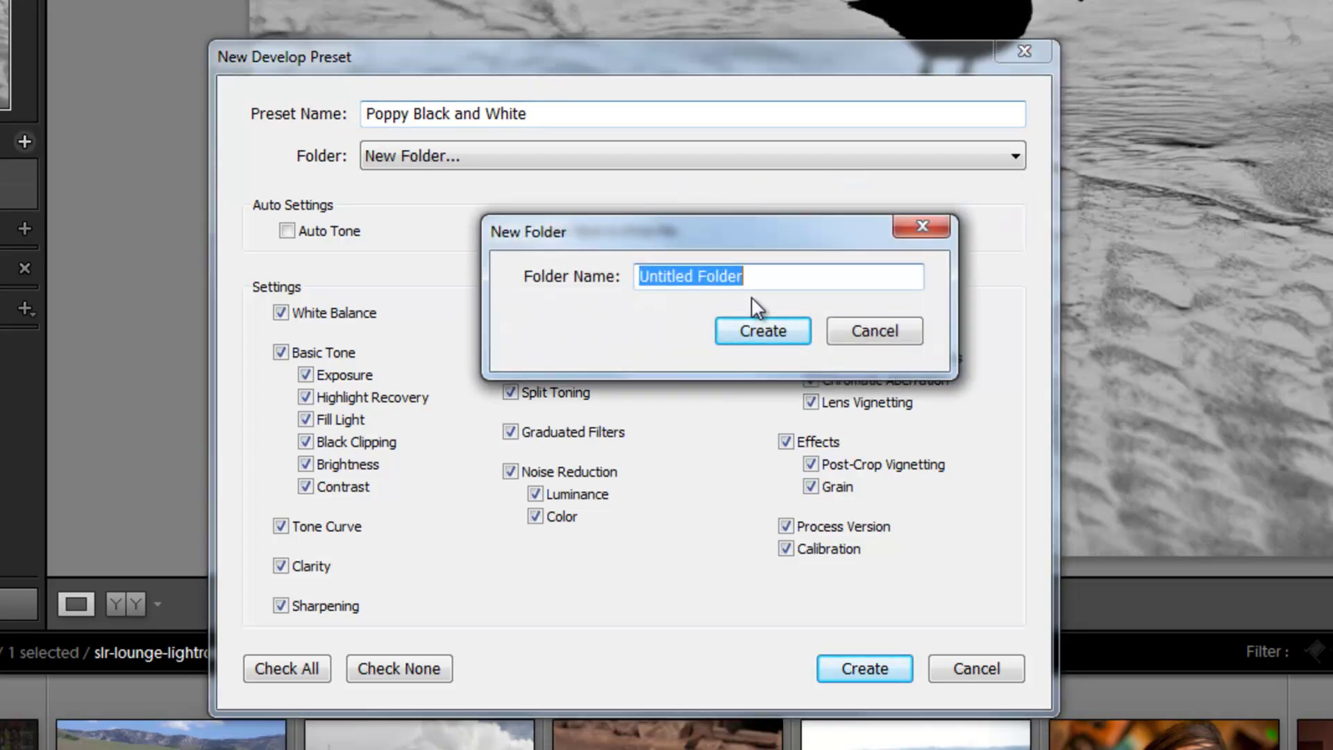
pyautogui.write('SLR Lounge Tutorial Presets')
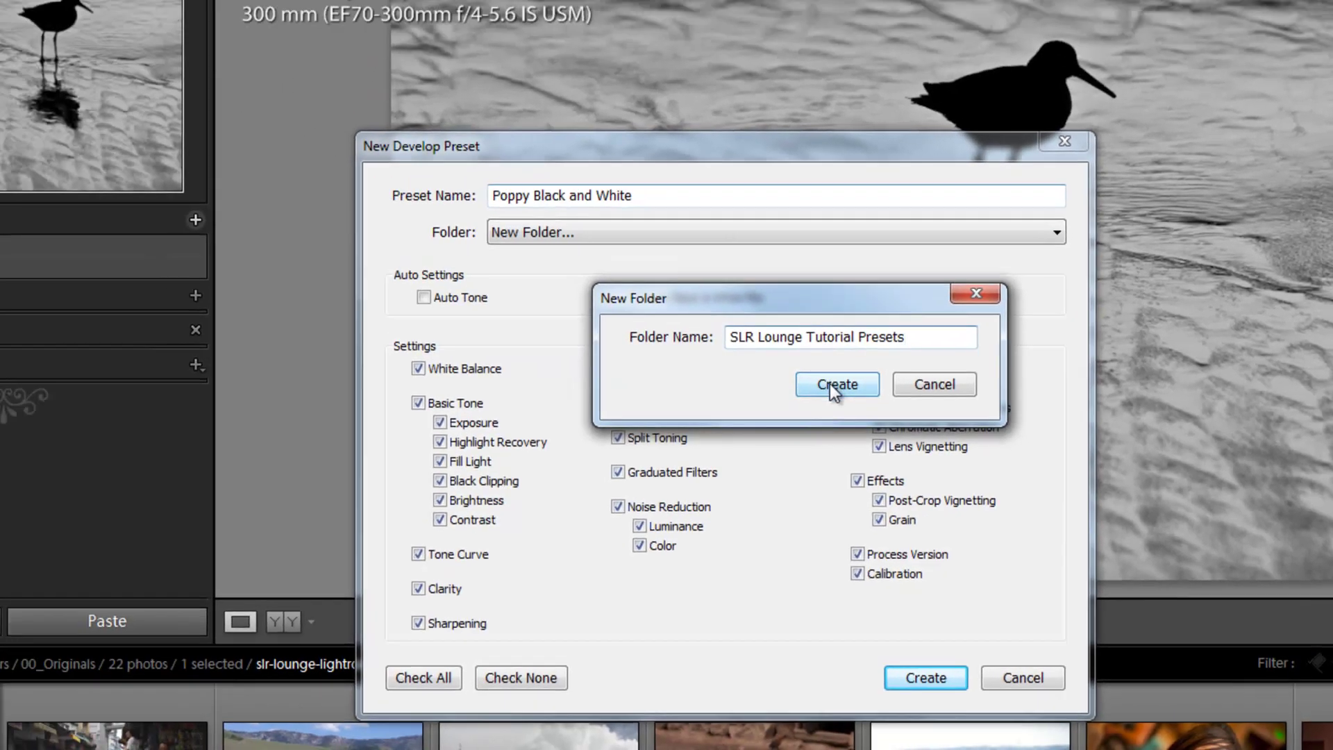
pyautogui.click(763, 331)
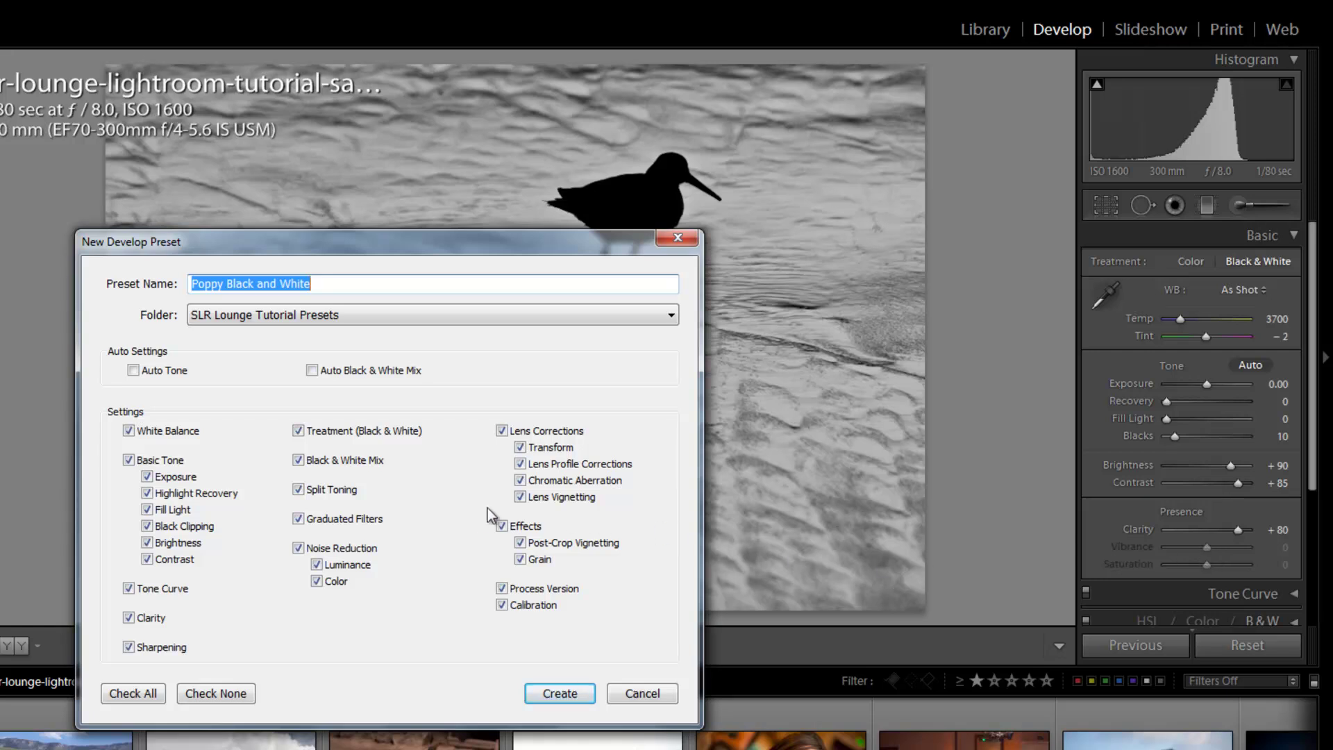
# Step: Exclude Lens Corrections, Effects, Process Version, Calibration, White Balance, Exposure, Highlight Recovery and Fill Light from the preset
pyautogui.click(501, 431)
pyautogui.click(502, 526)
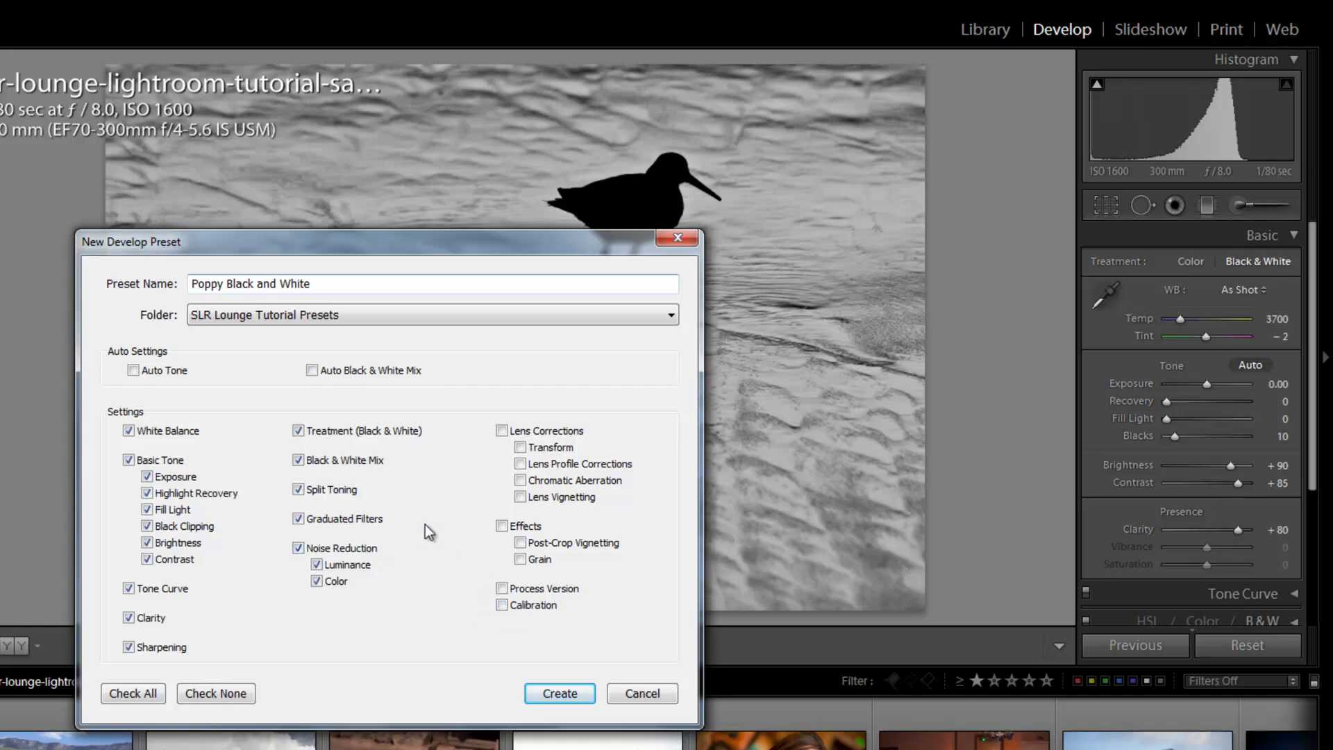
pyautogui.click(128, 431)
pyautogui.click(167, 478)
pyautogui.click(167, 494)
pyautogui.click(170, 510)
# Step: Exclude Tone Curve, Sharpening, Black & White Mix, Split Toning, Graduated Filters and Noise Reduction, and create the preset
pyautogui.click(129, 589)
pyautogui.click(129, 647)
pyautogui.click(298, 459)
pyautogui.click(298, 490)
pyautogui.click(298, 520)
pyautogui.click(317, 581)
pyautogui.click(316, 580)
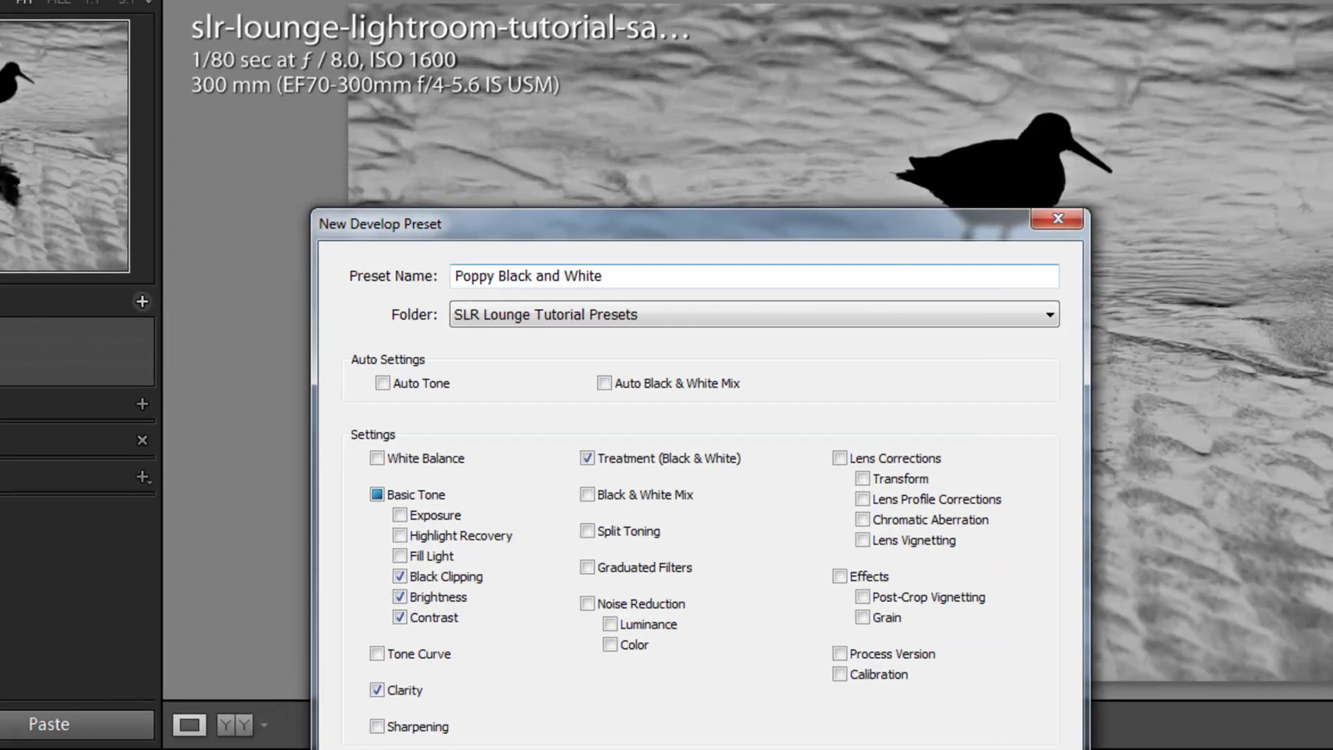
pyautogui.click(560, 693)
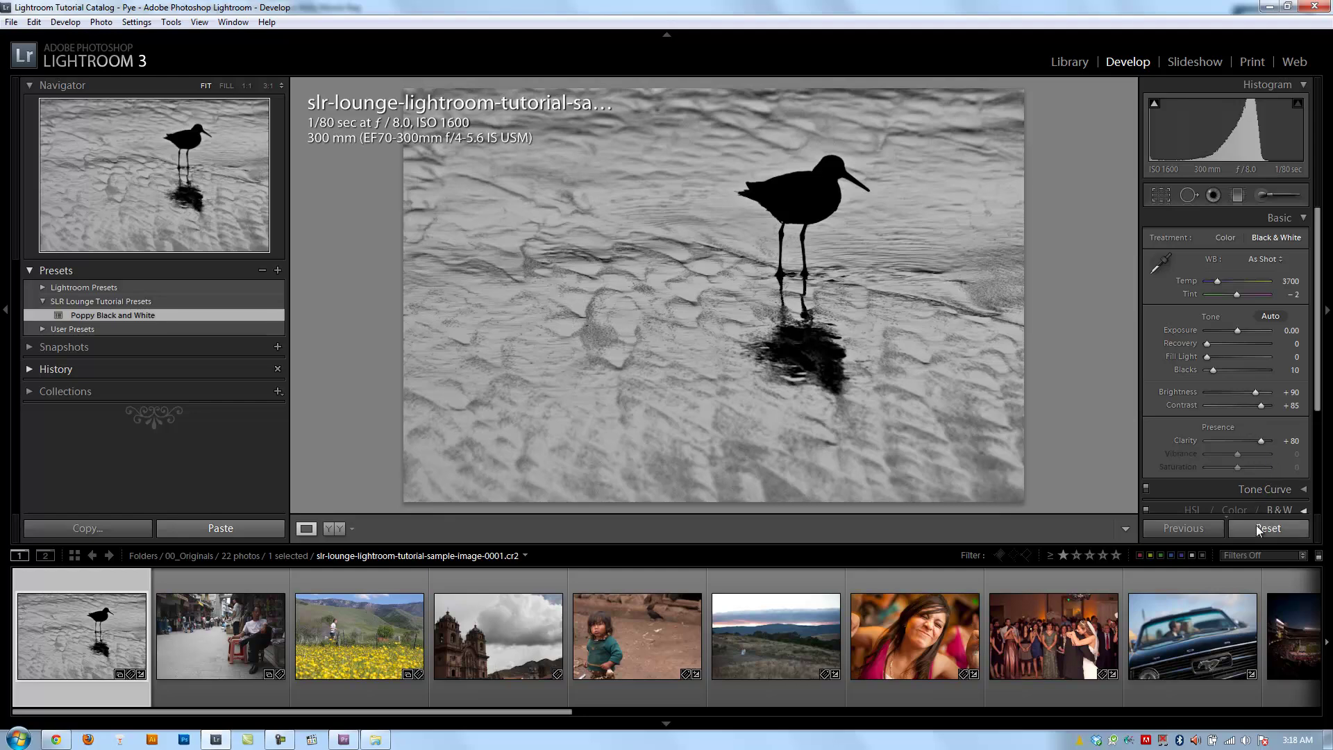
# Step: Reset the photo with Exposure raised to +0.66, and apply the Poppy Black and White preset to it
pyautogui.click(1256, 525)
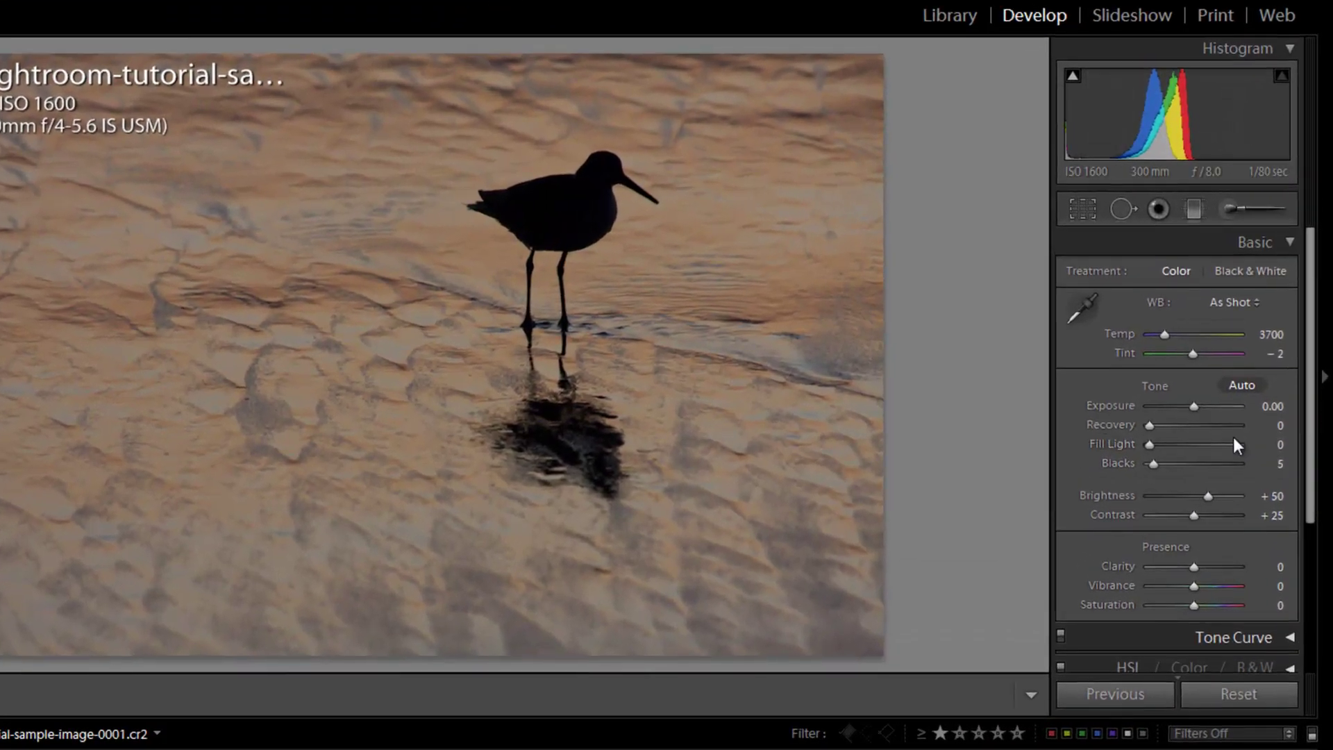
pyautogui.press('Up')
pyautogui.press('Up')
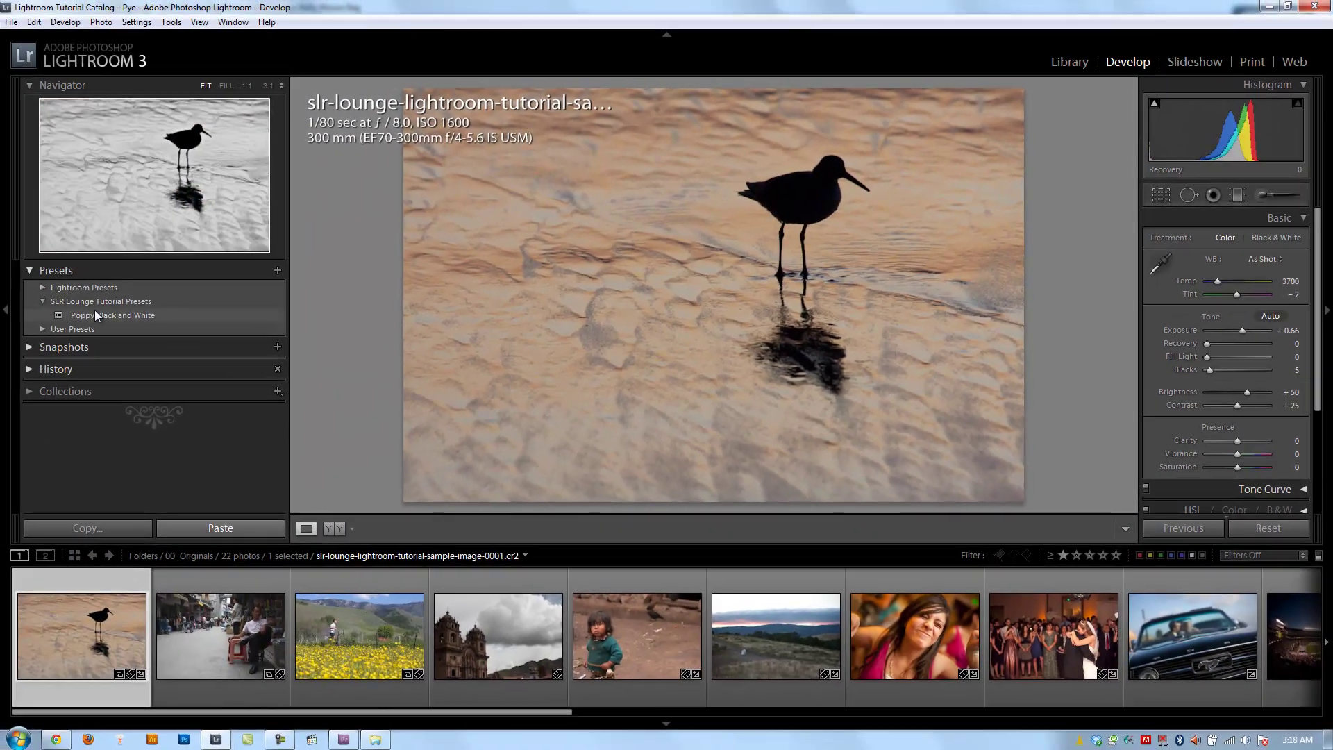
pyautogui.click(95, 314)
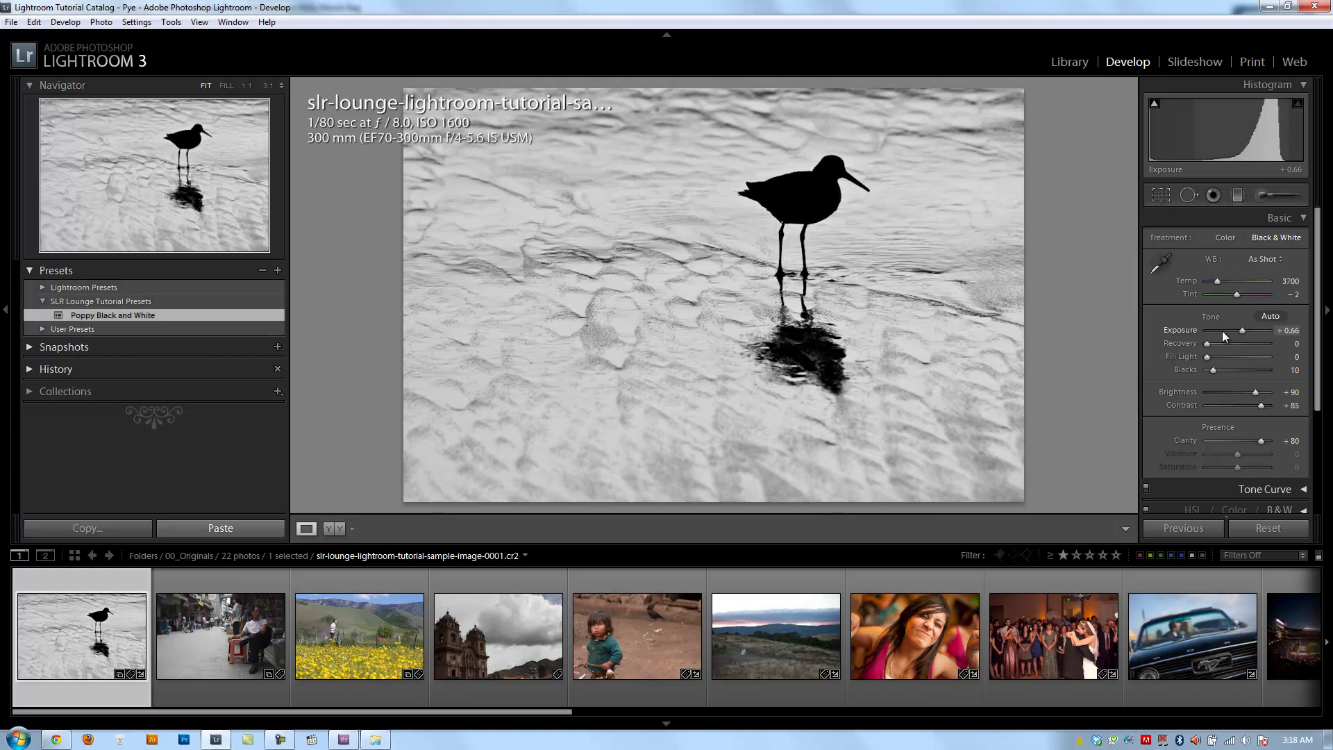
# Step: Return the photo to color with Exposure +0.66 and Blacks 0, and reapply the Poppy Black and White preset
pyautogui.click(1256, 524)
pyautogui.moveTo(1239, 331); pyautogui.dragTo(1244, 336)
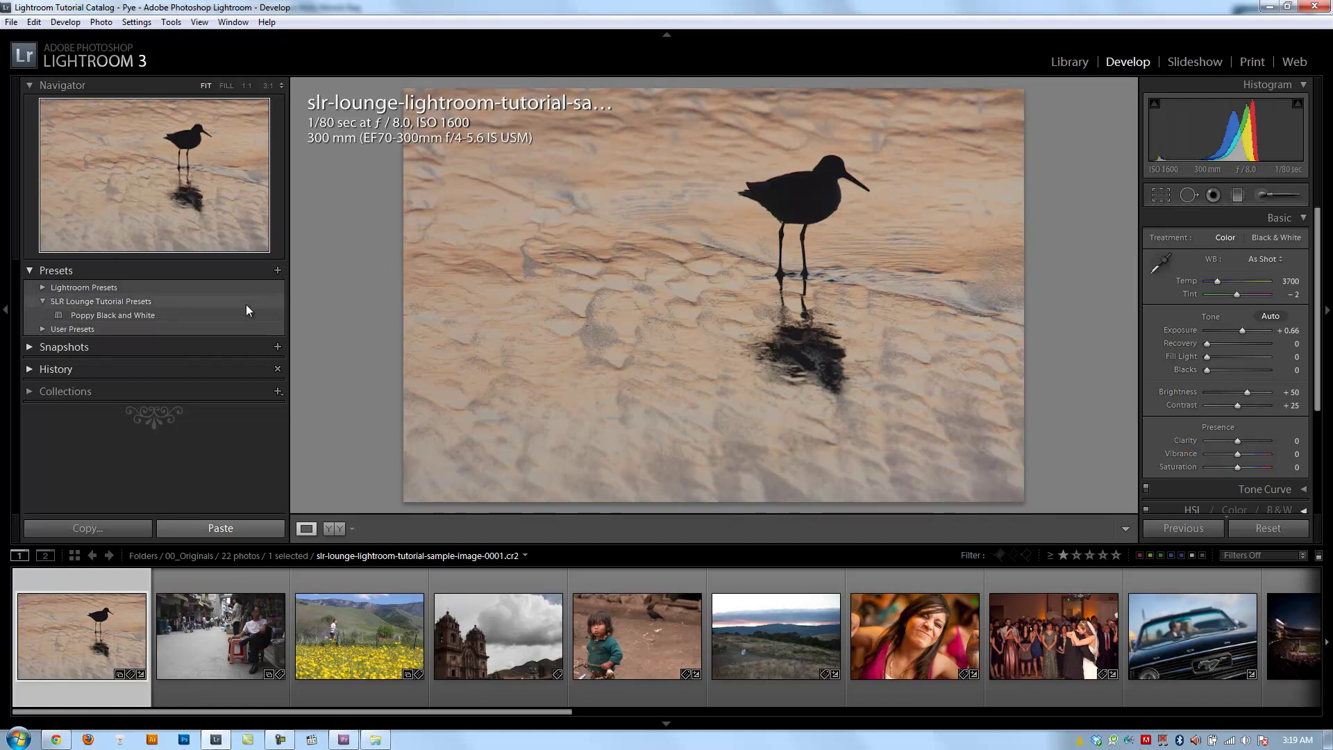
pyautogui.click(158, 318)
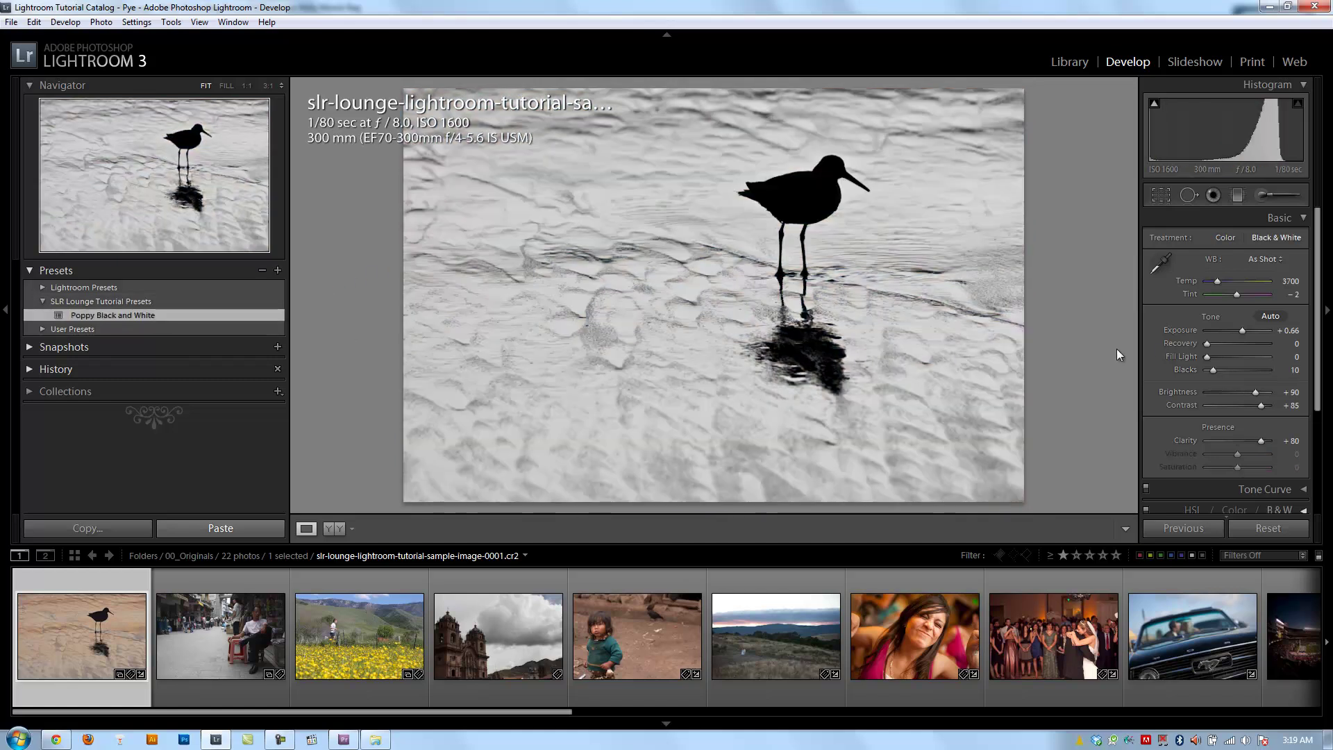
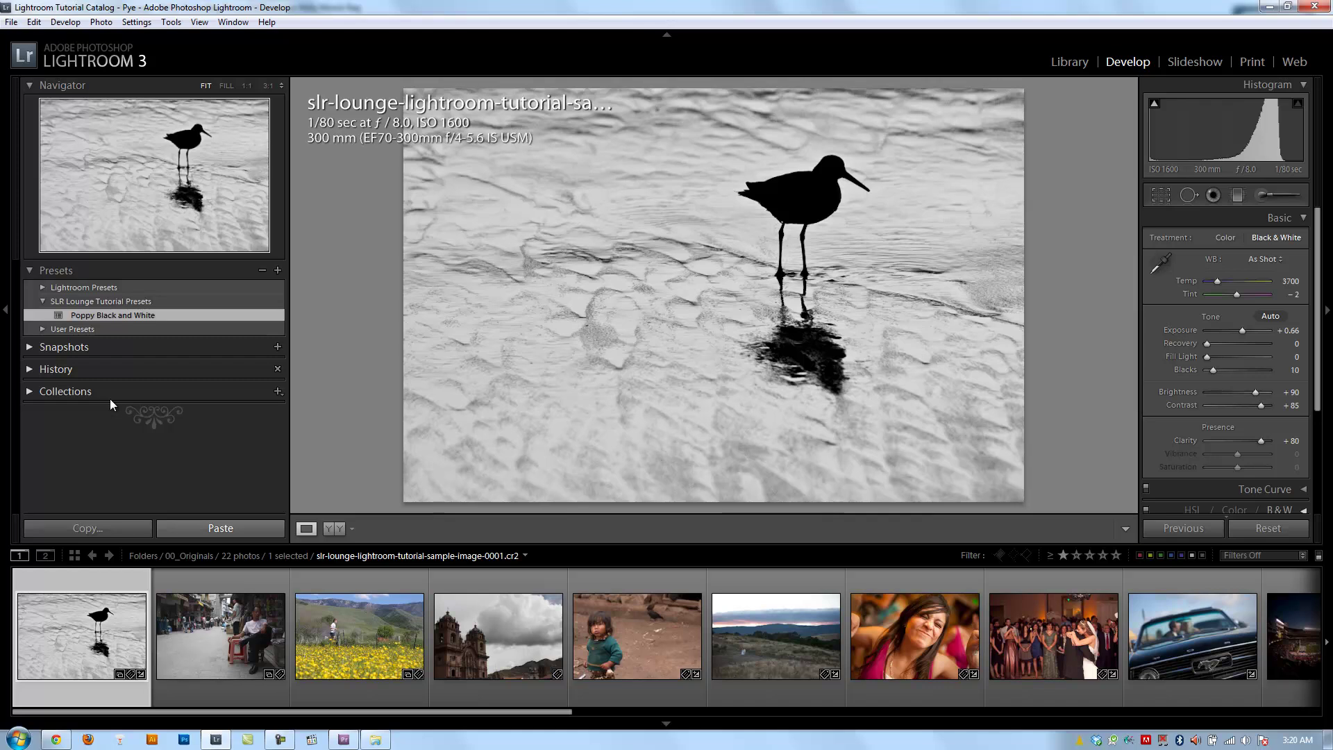
# Step: Collapse the SLR Lounge Tutorial Presets folder and check the destination folder setting for a new preset without creating one
pyautogui.click(43, 301)
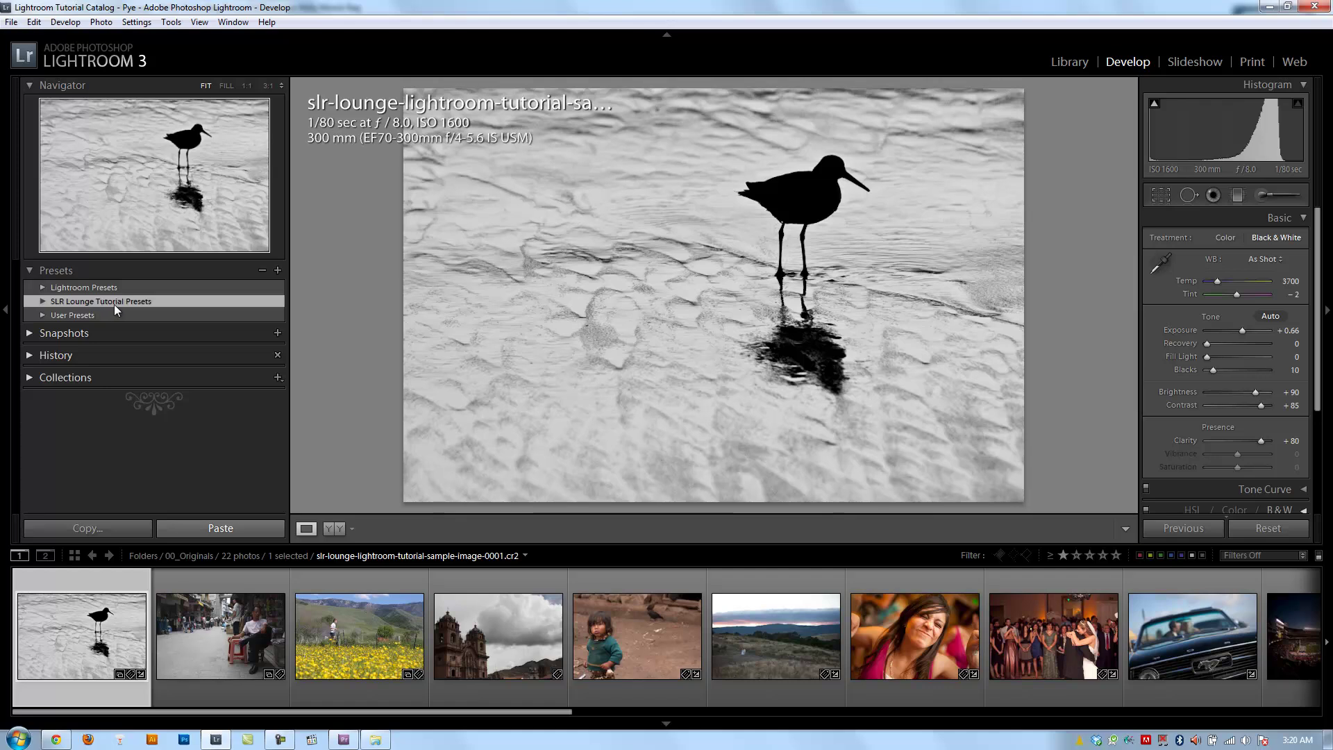
pyautogui.click(278, 270)
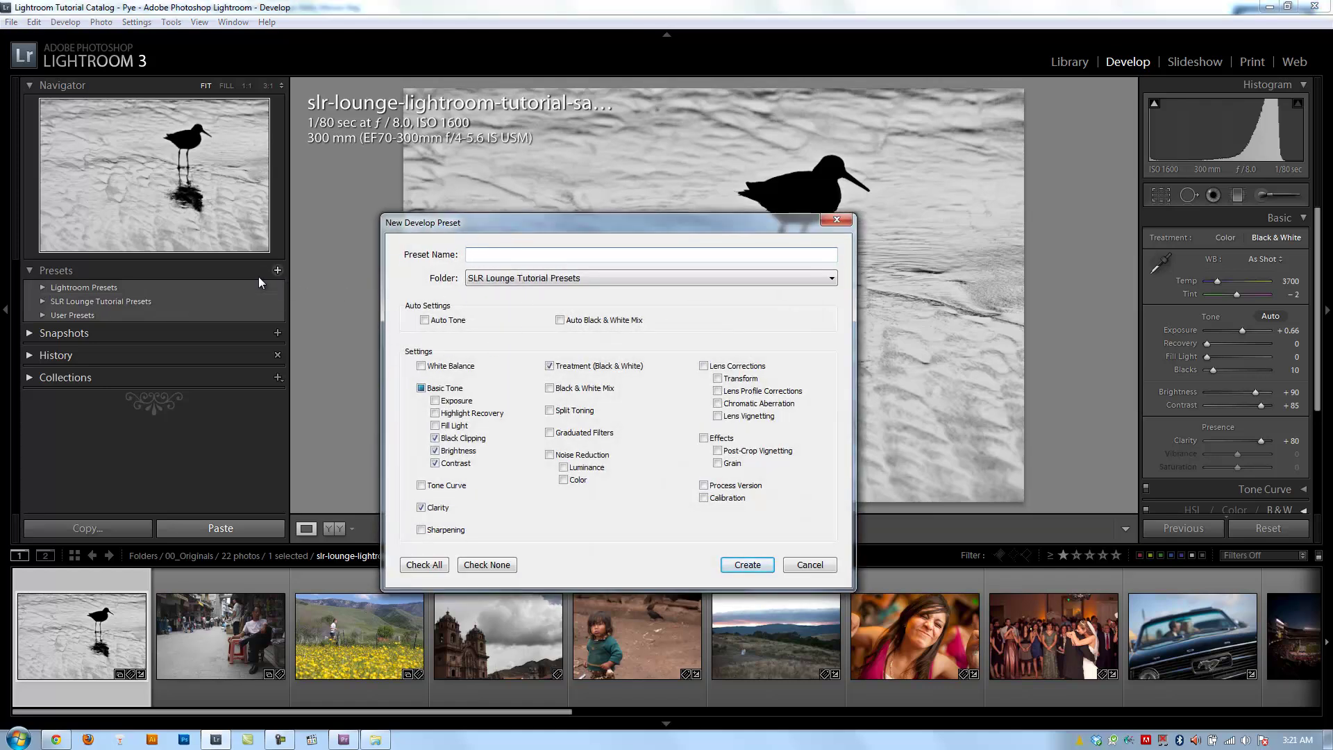
pyautogui.click(566, 281)
pyautogui.click(580, 278)
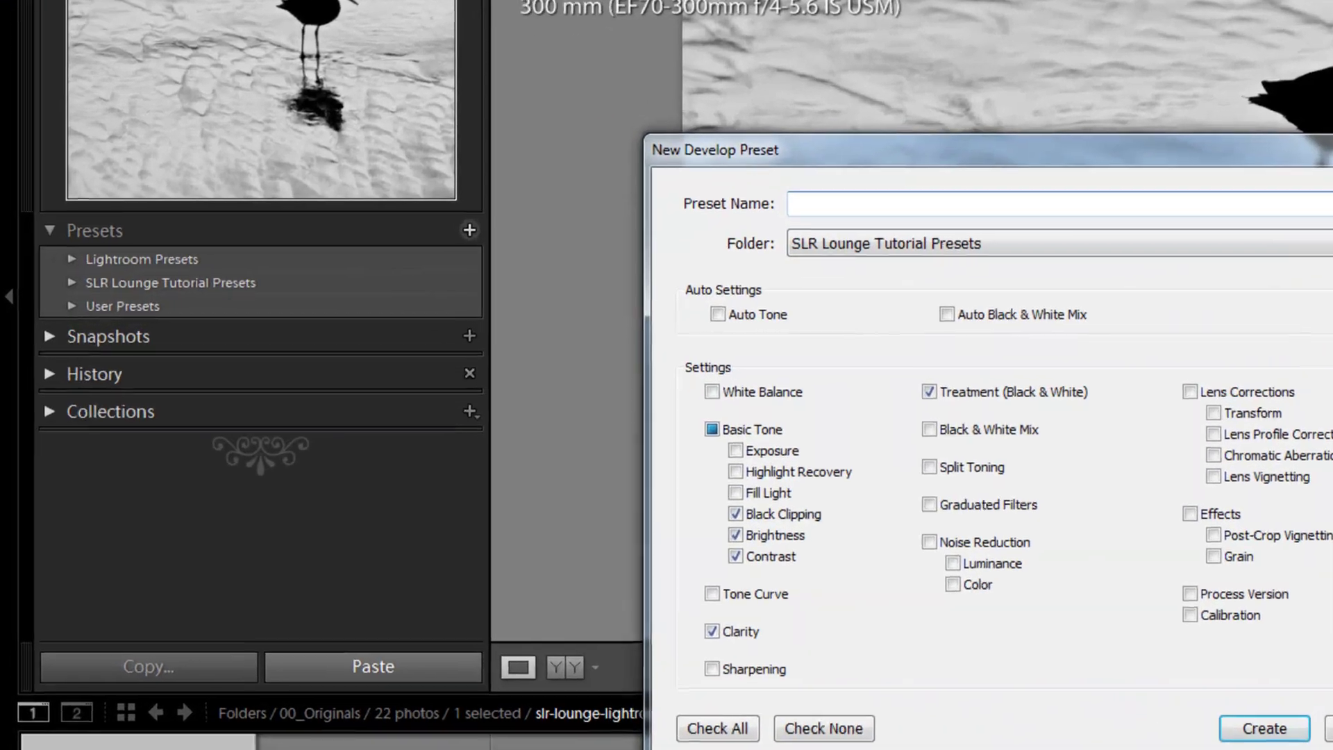
pyautogui.press('Escape')
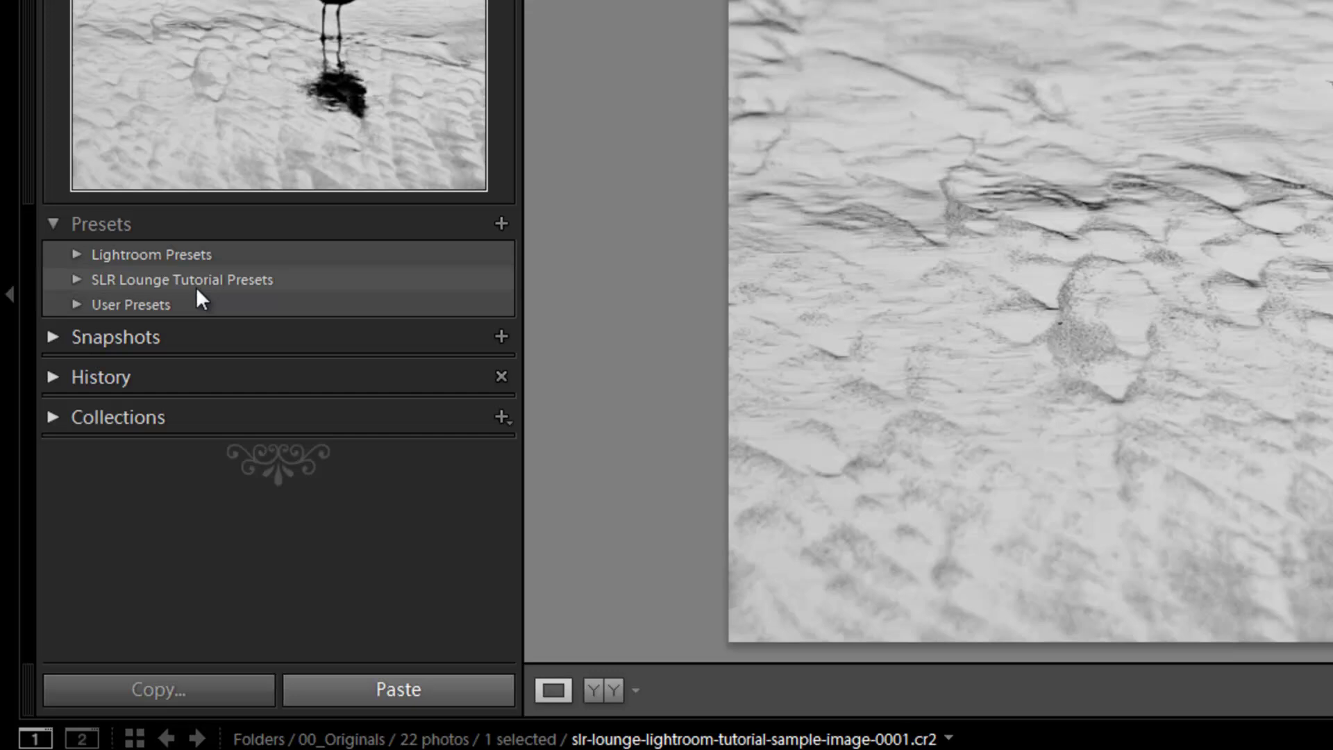
# Step: Create a new preset folder named "Temporary Folder"
pyautogui.rightClick(171, 299)
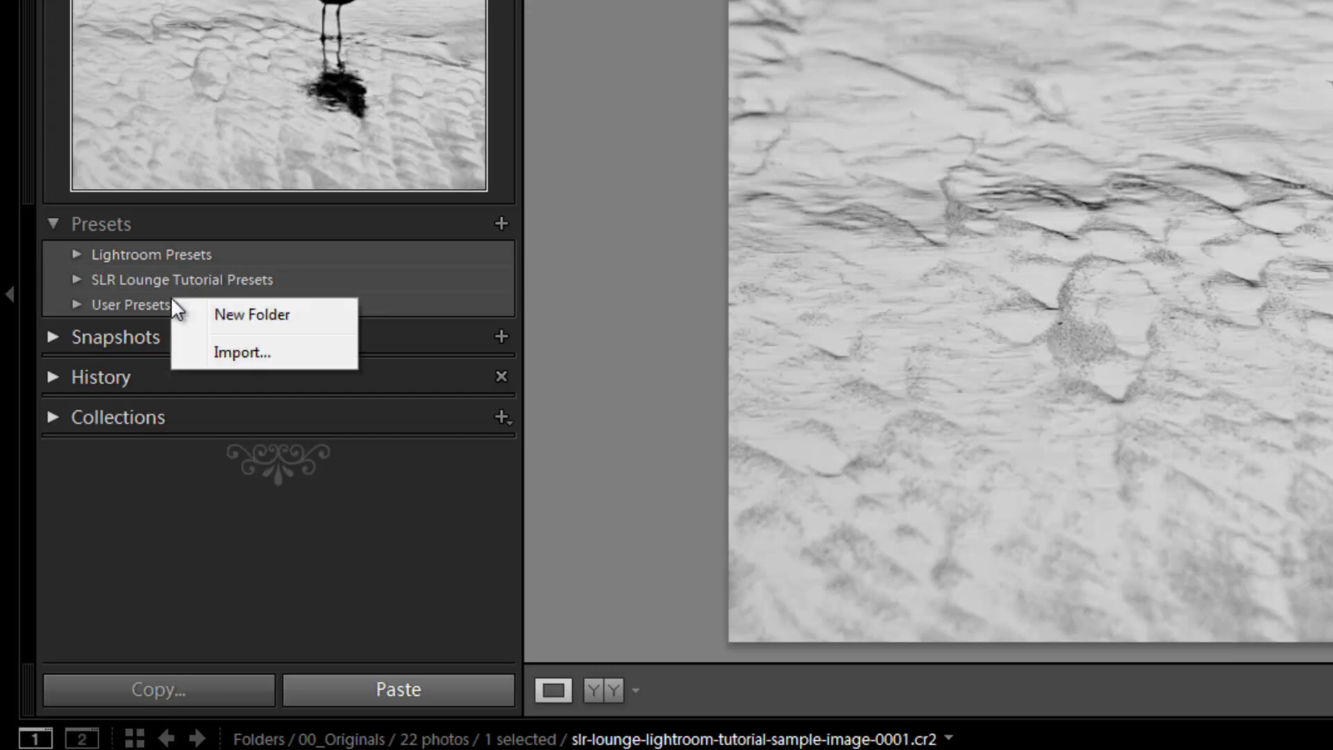
pyautogui.click(228, 314)
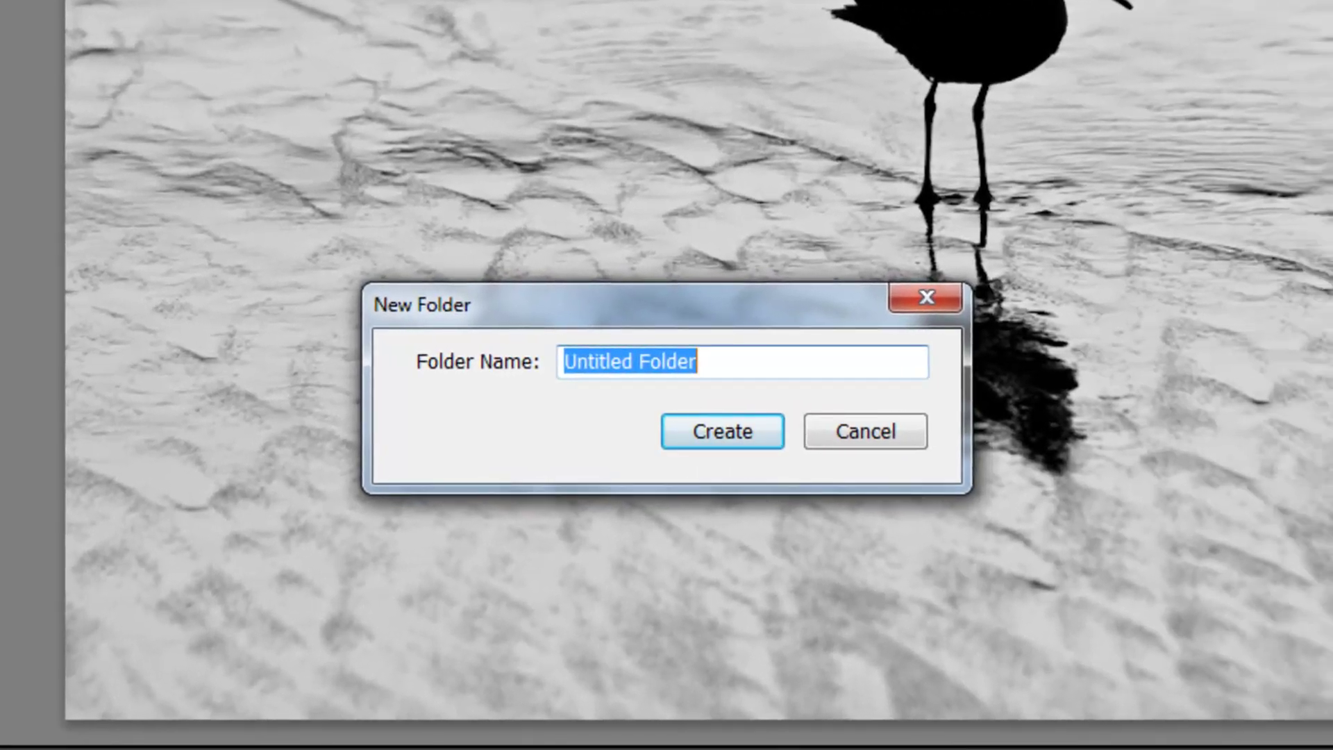
pyautogui.write('Tempor')
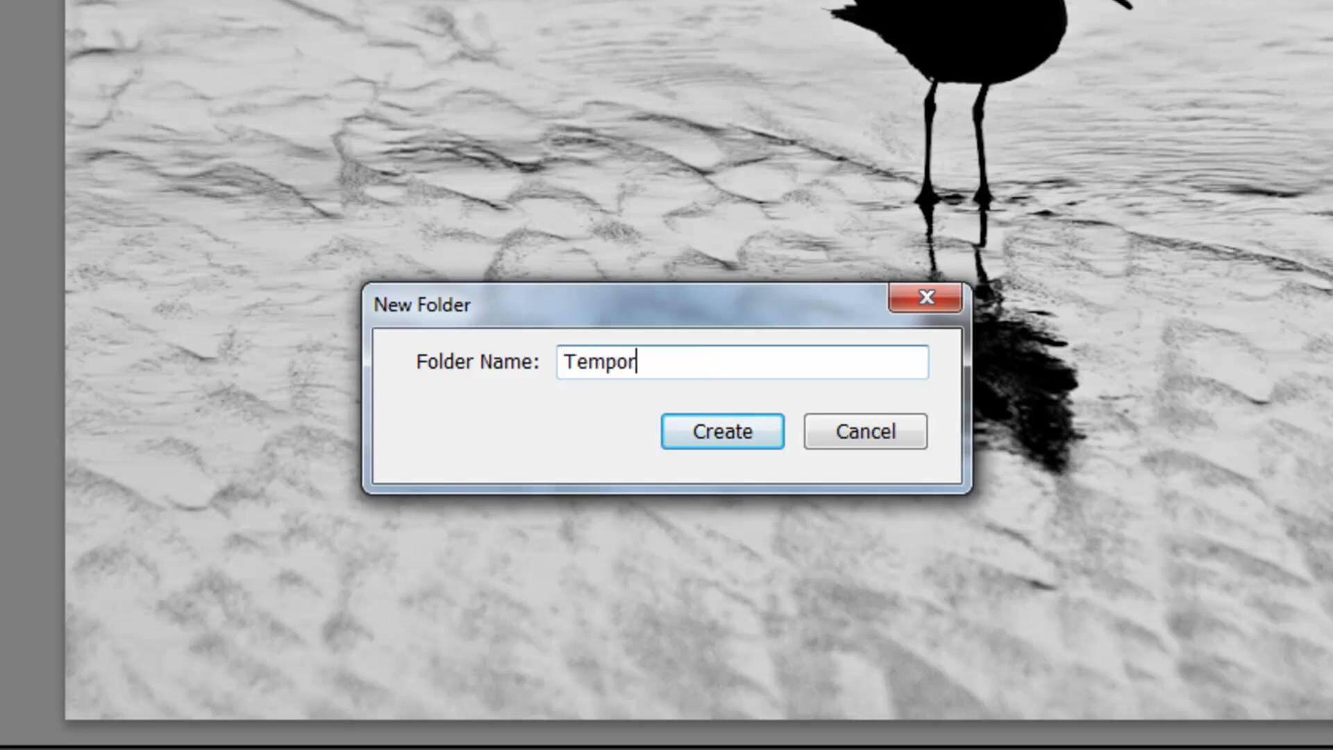
pyautogui.write('ary Folder')
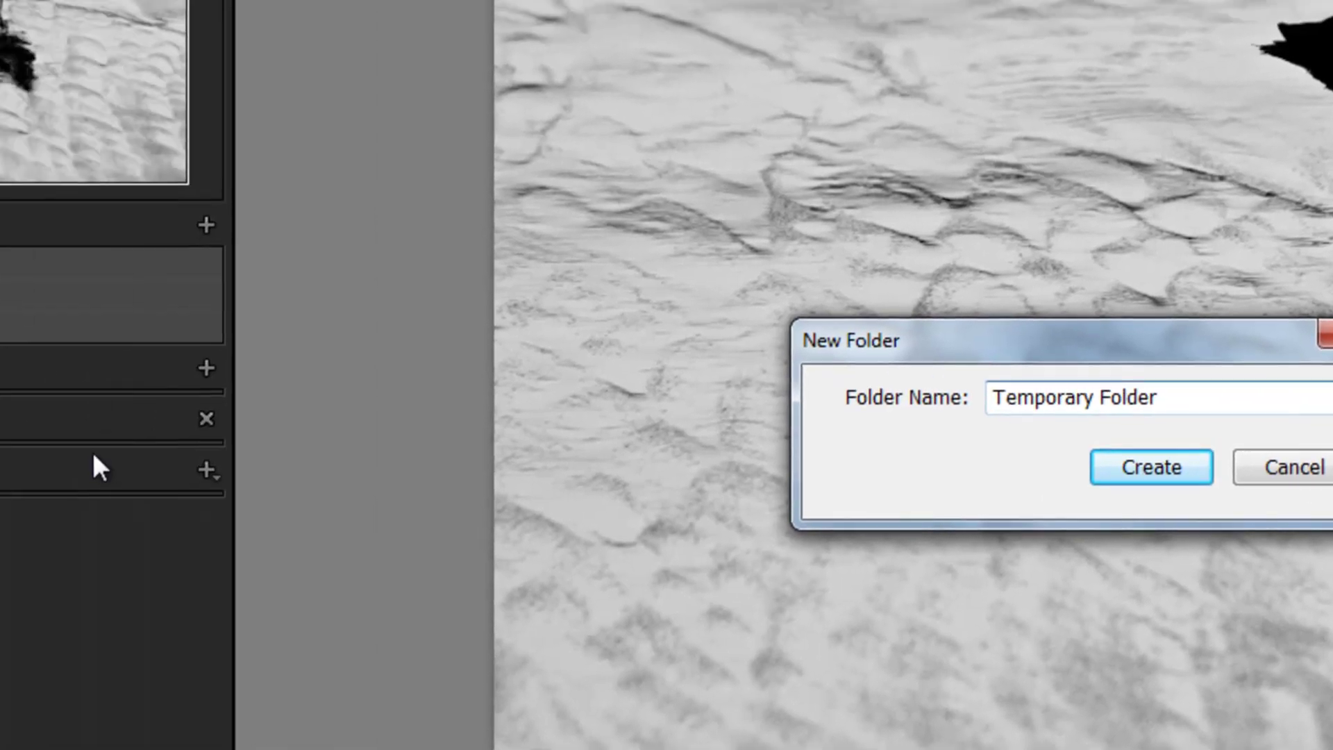
pyautogui.press('Return')
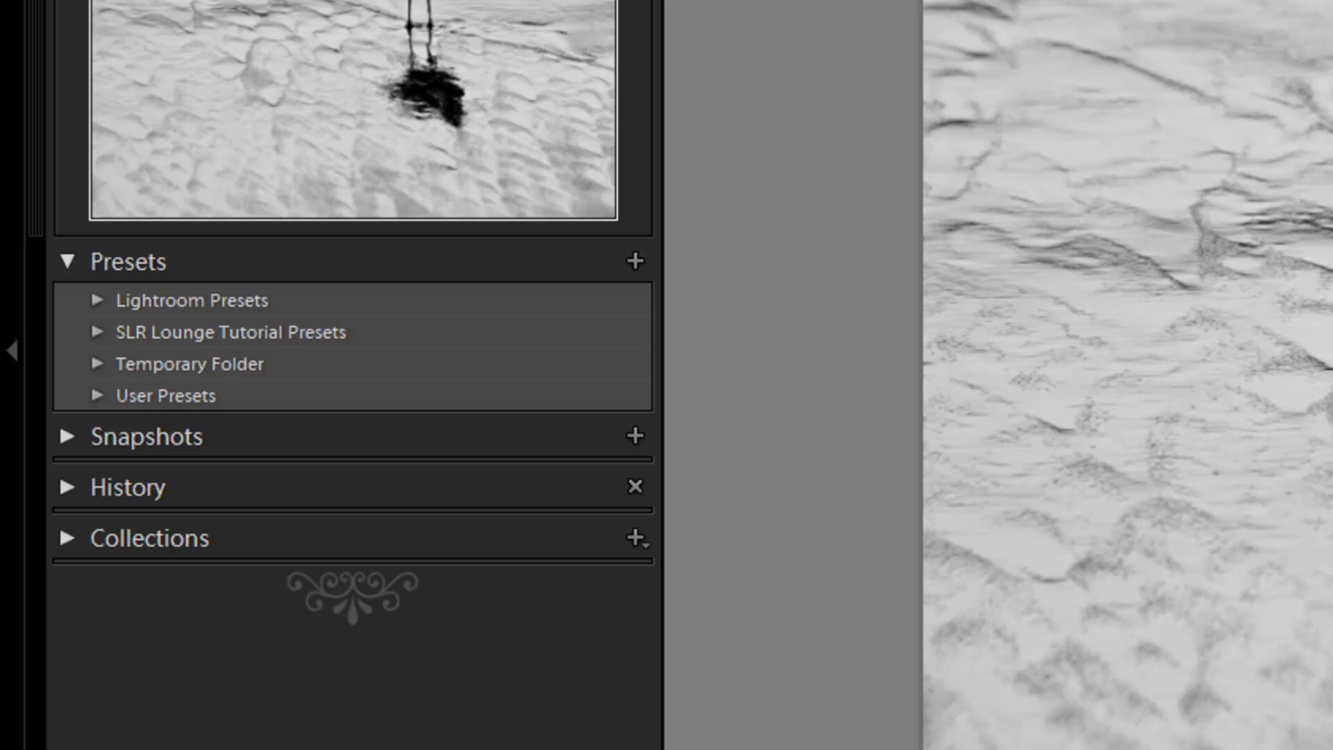
# Step: Expand the SLR Lounge Tutorial Presets and User Presets folders, and move Poppy Black and White into SLR Lounge Tutorial Presets
pyautogui.click(100, 331)
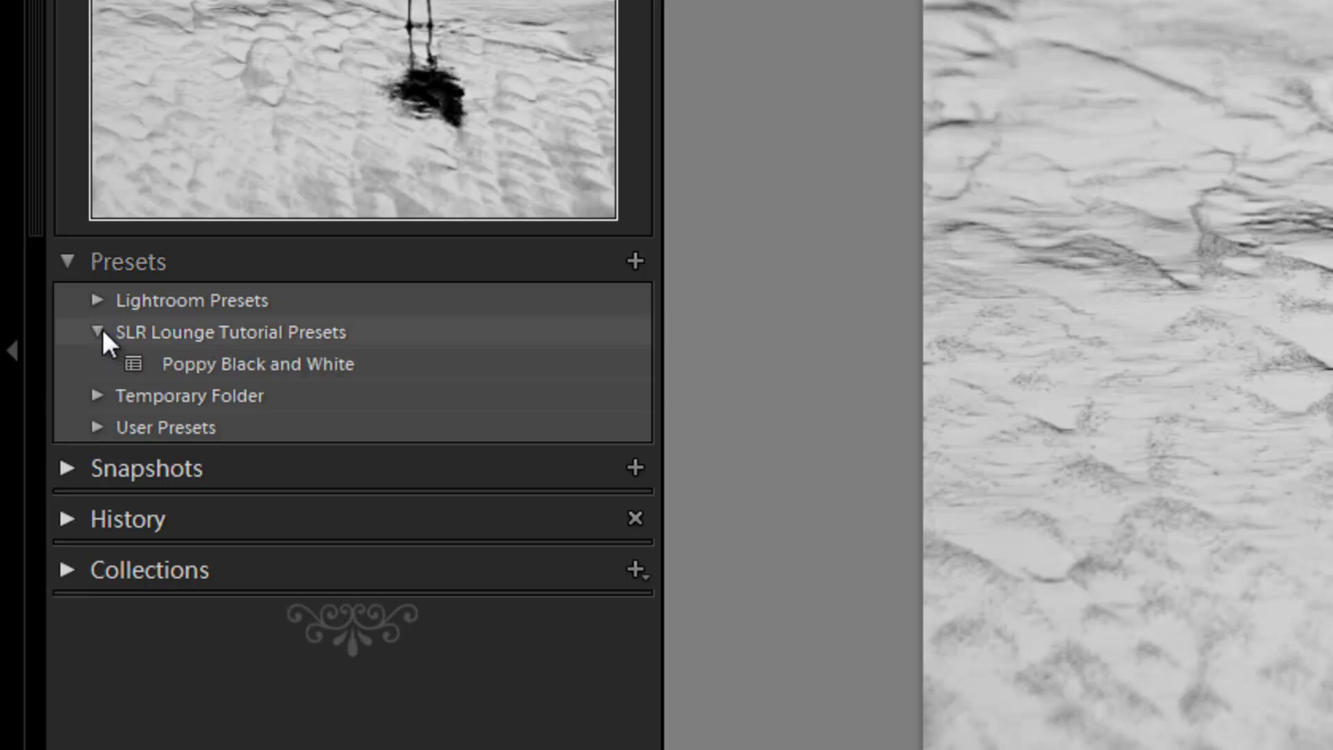
pyautogui.click(98, 427)
pyautogui.click(197, 366)
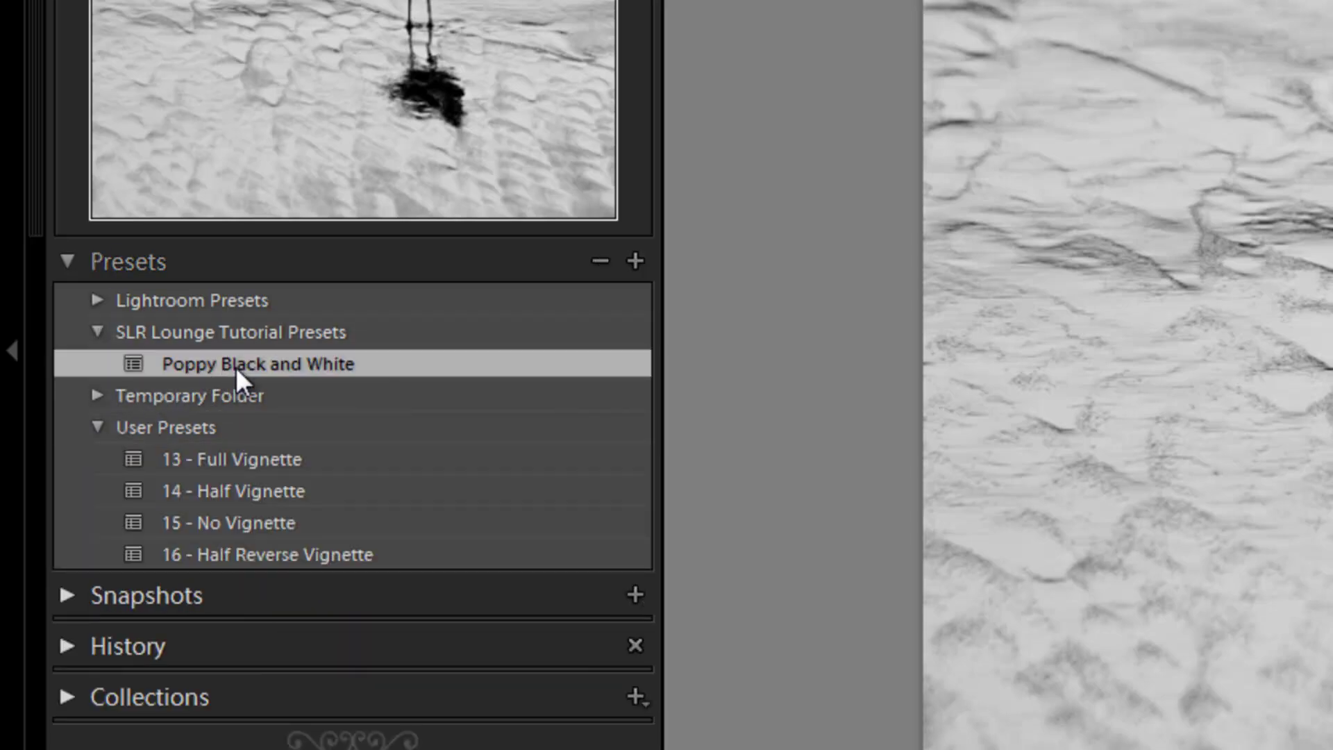
pyautogui.moveTo(255, 361); pyautogui.dragTo(241, 335)
pyautogui.click(249, 399)
# Step: Rename the Poppy Black and White preset as "Poppy B&W"
pyautogui.rightClick(352, 363)
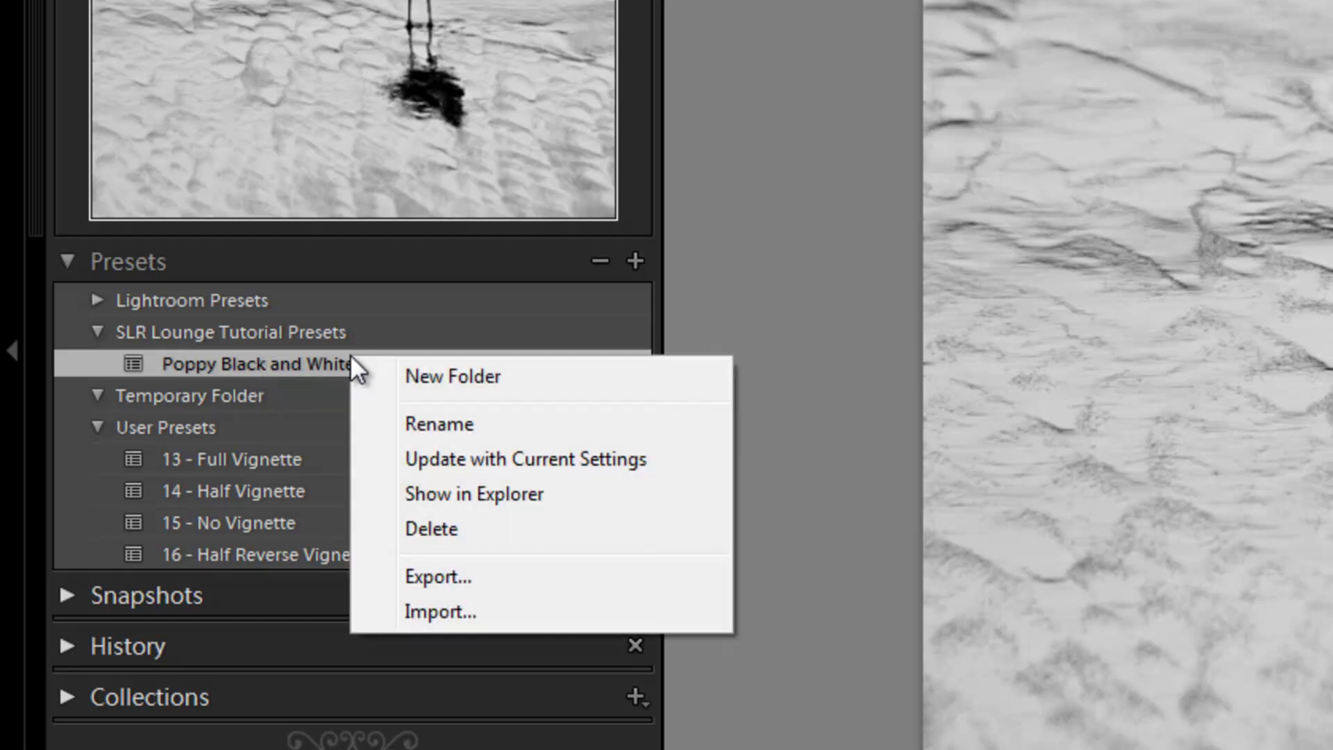
pyautogui.click(423, 432)
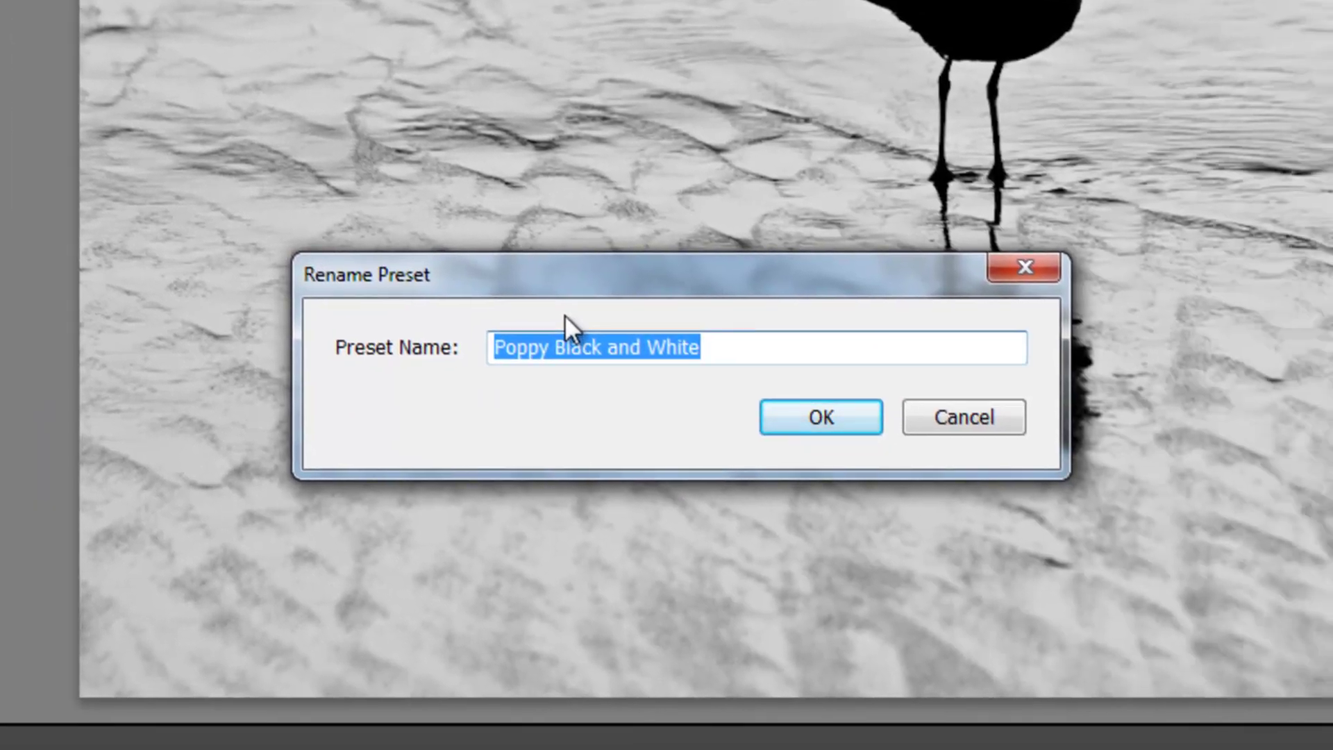
pyautogui.write('Poppy B&W')
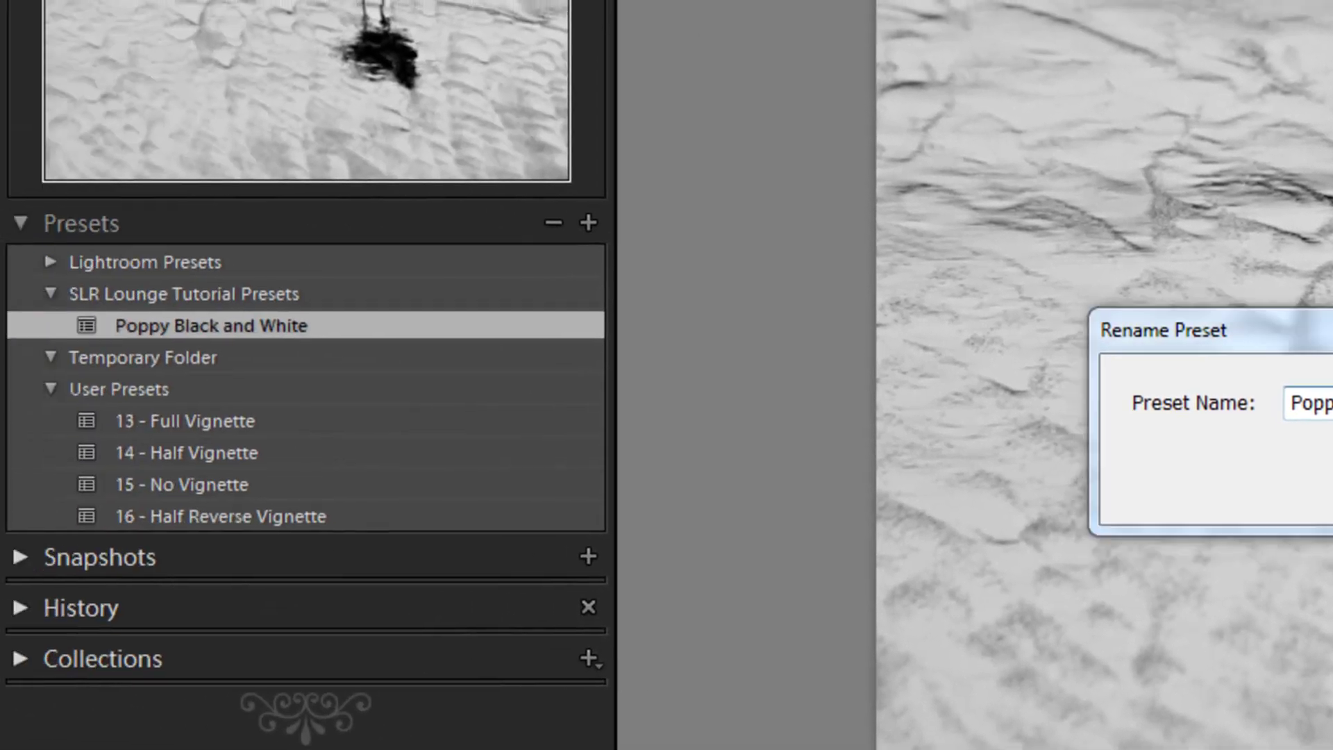
pyautogui.press('Return')
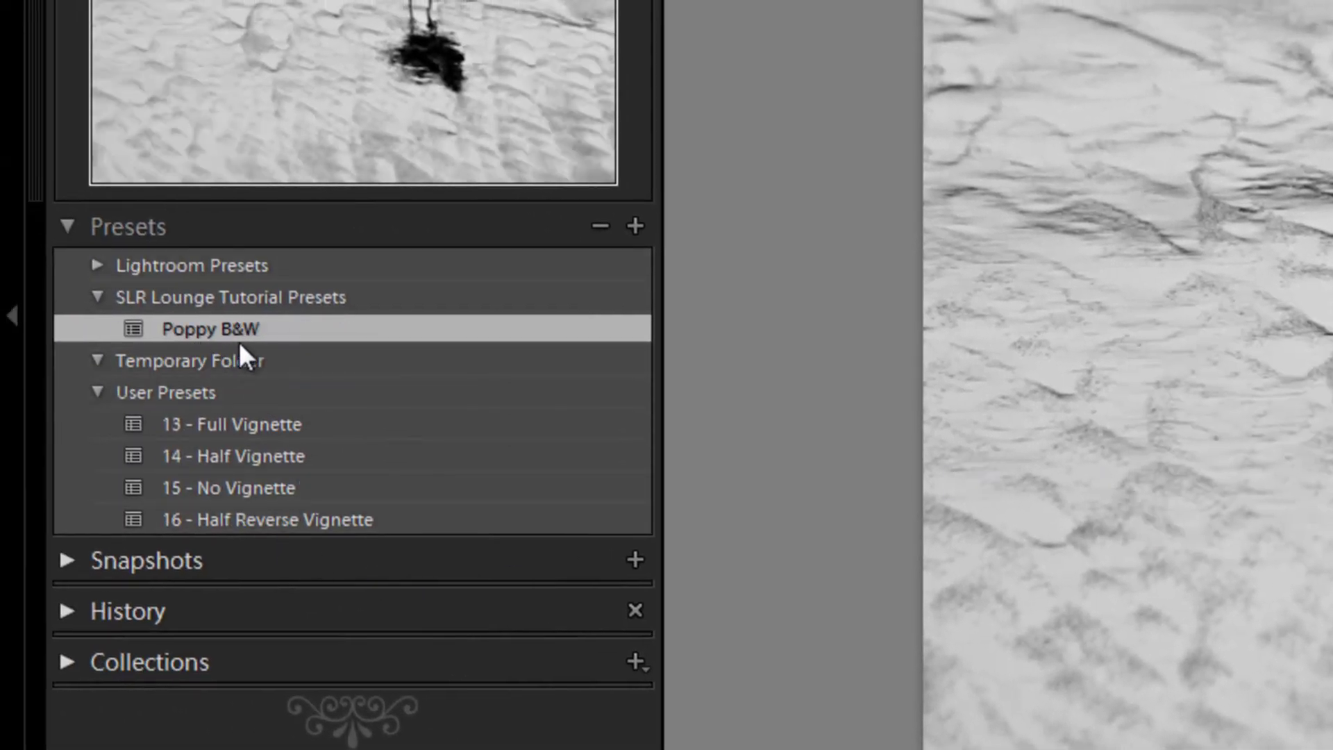
# Step: Update the Poppy B&W preset with the photo's current settings, adding Exposure to the included settings
pyautogui.rightClick(274, 326)
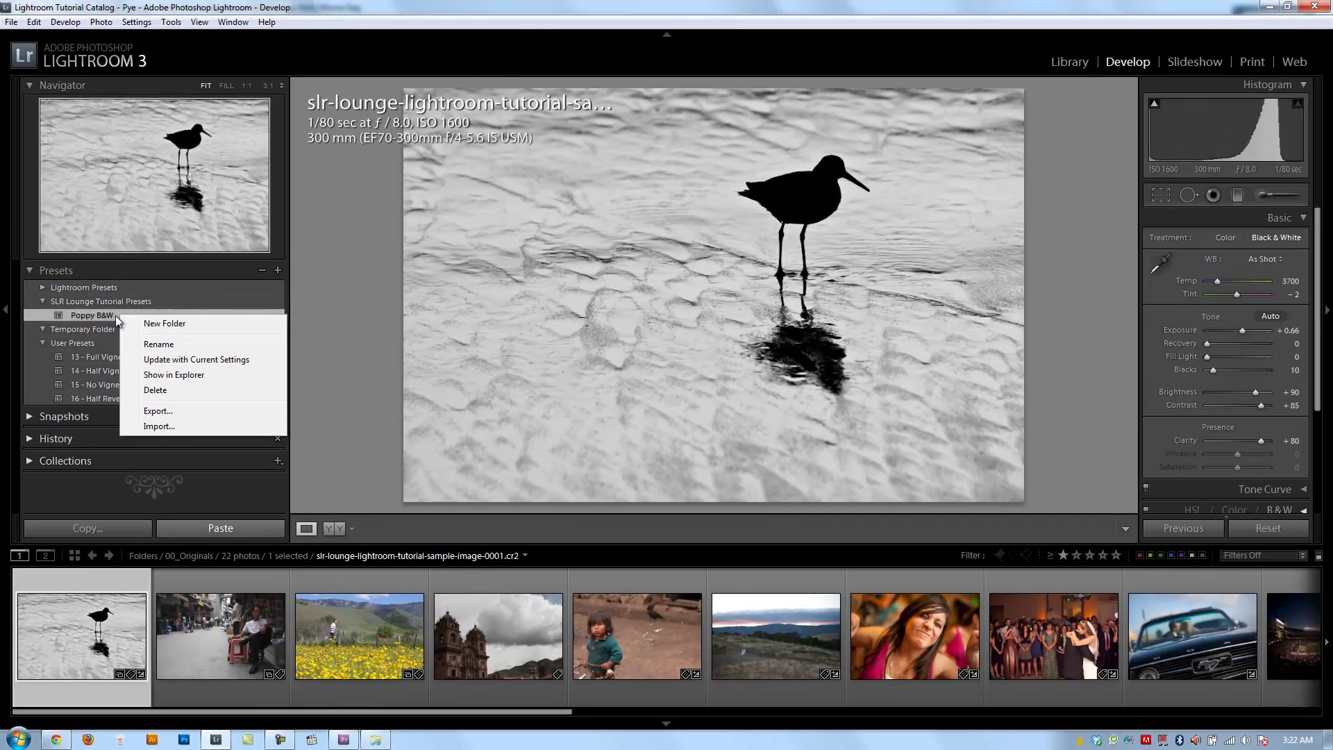
pyautogui.click(137, 317)
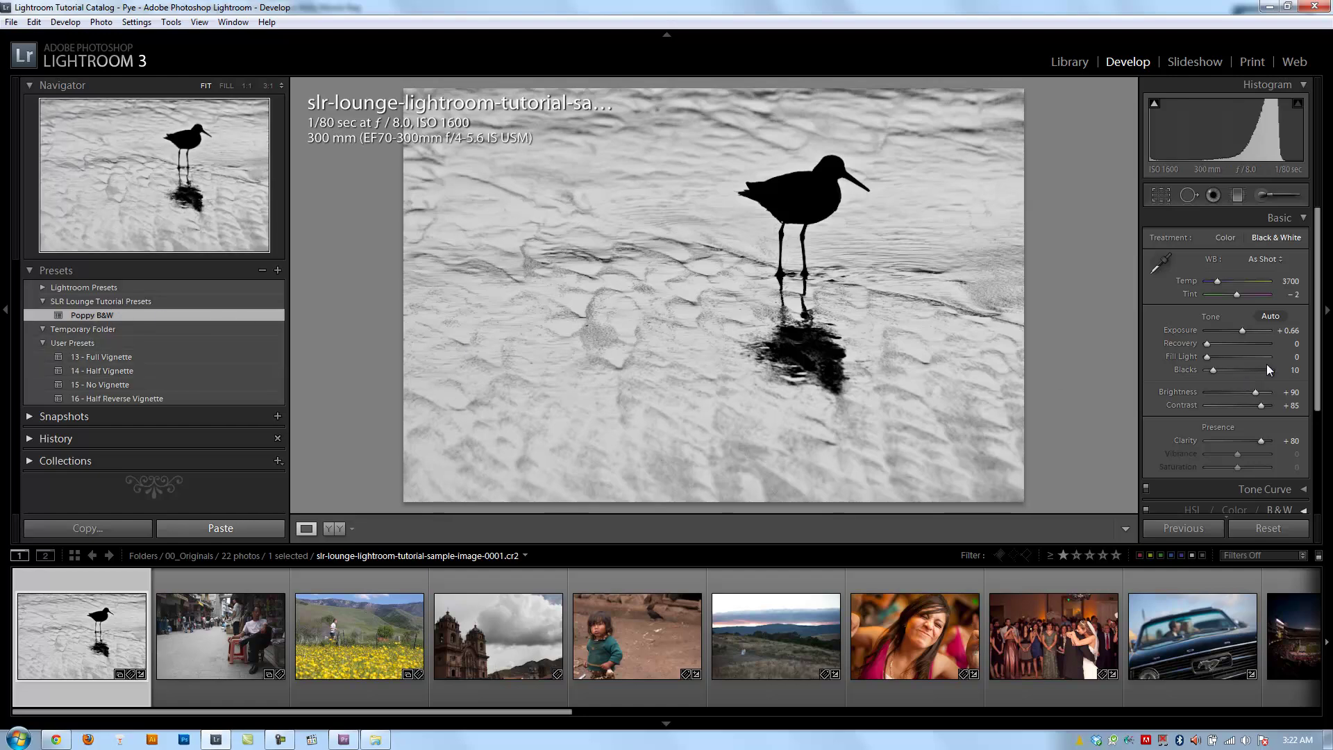
pyautogui.scroll(2, 1242, 378)
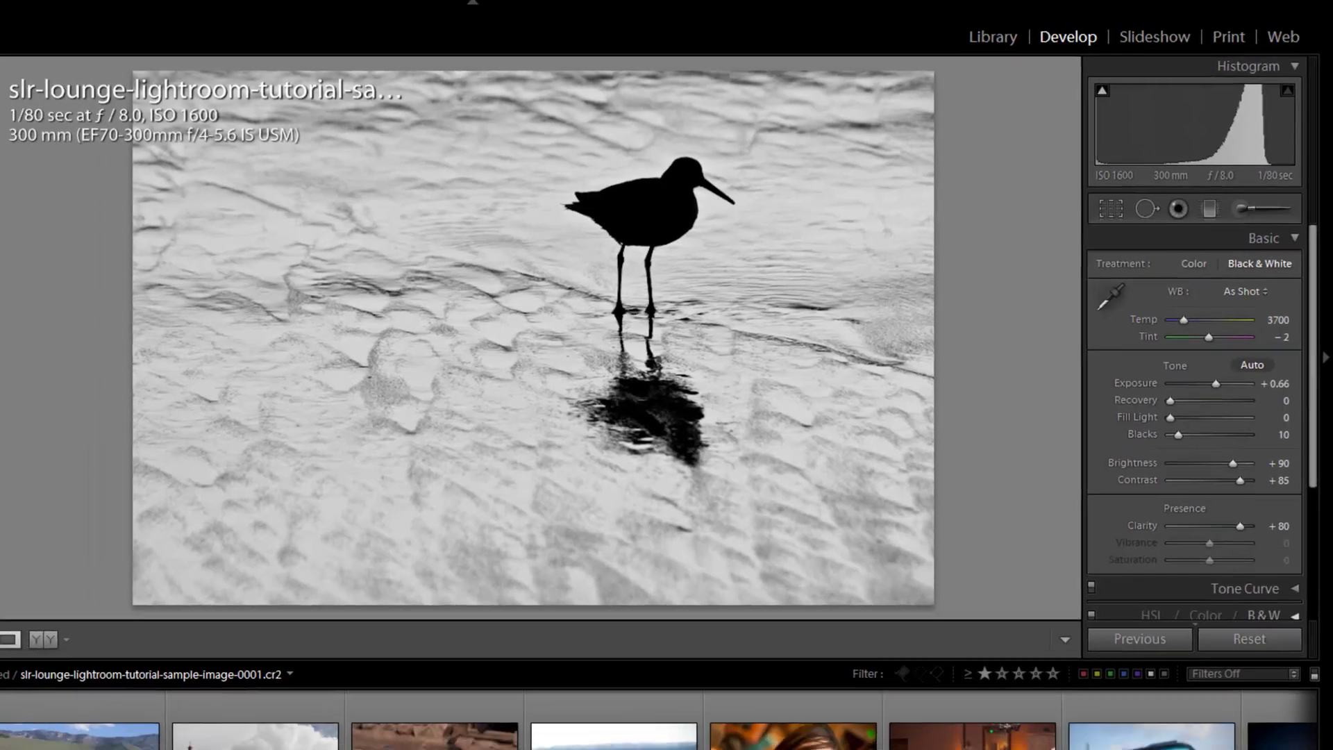
pyautogui.rightClick(0, 369)
pyautogui.click(139, 358)
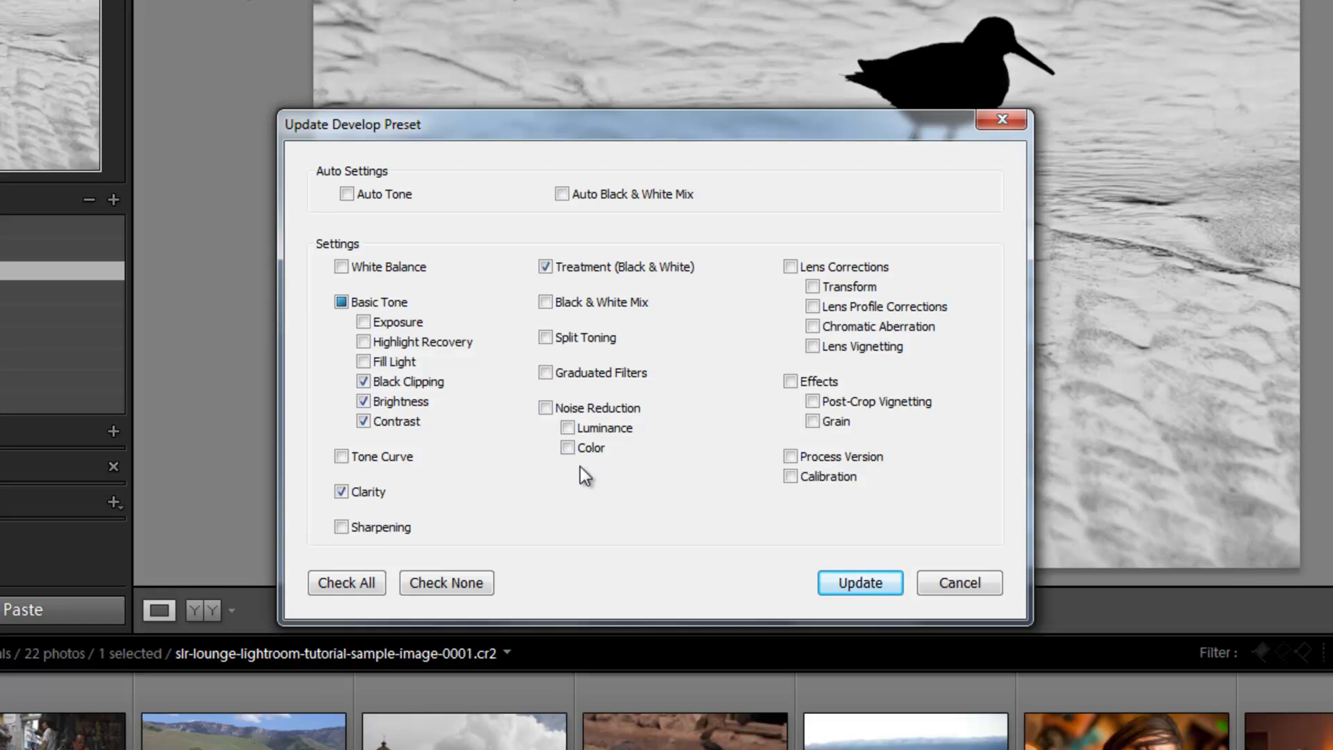
pyautogui.click(404, 326)
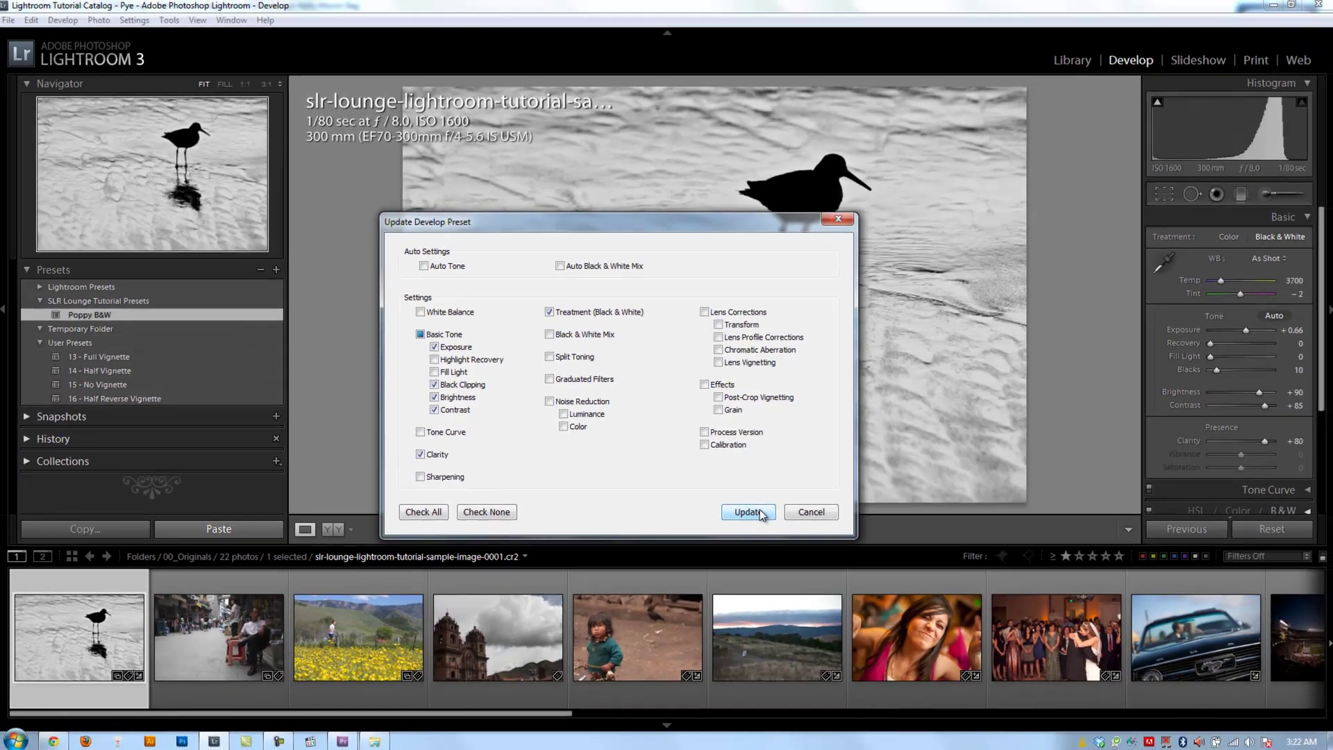
pyautogui.click(885, 583)
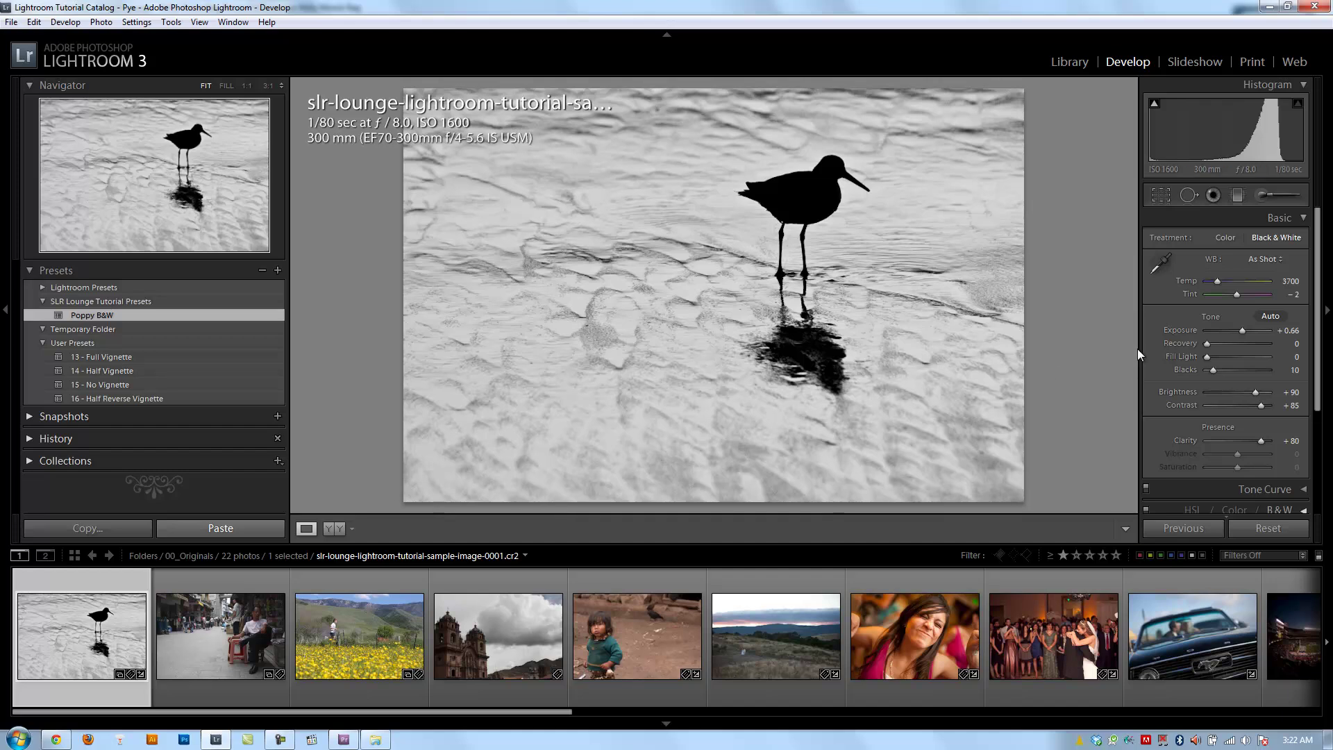
# Step: Reset the photo, lower its Exposure to -0.66, and apply the updated Poppy B&W preset
pyautogui.click(1256, 522)
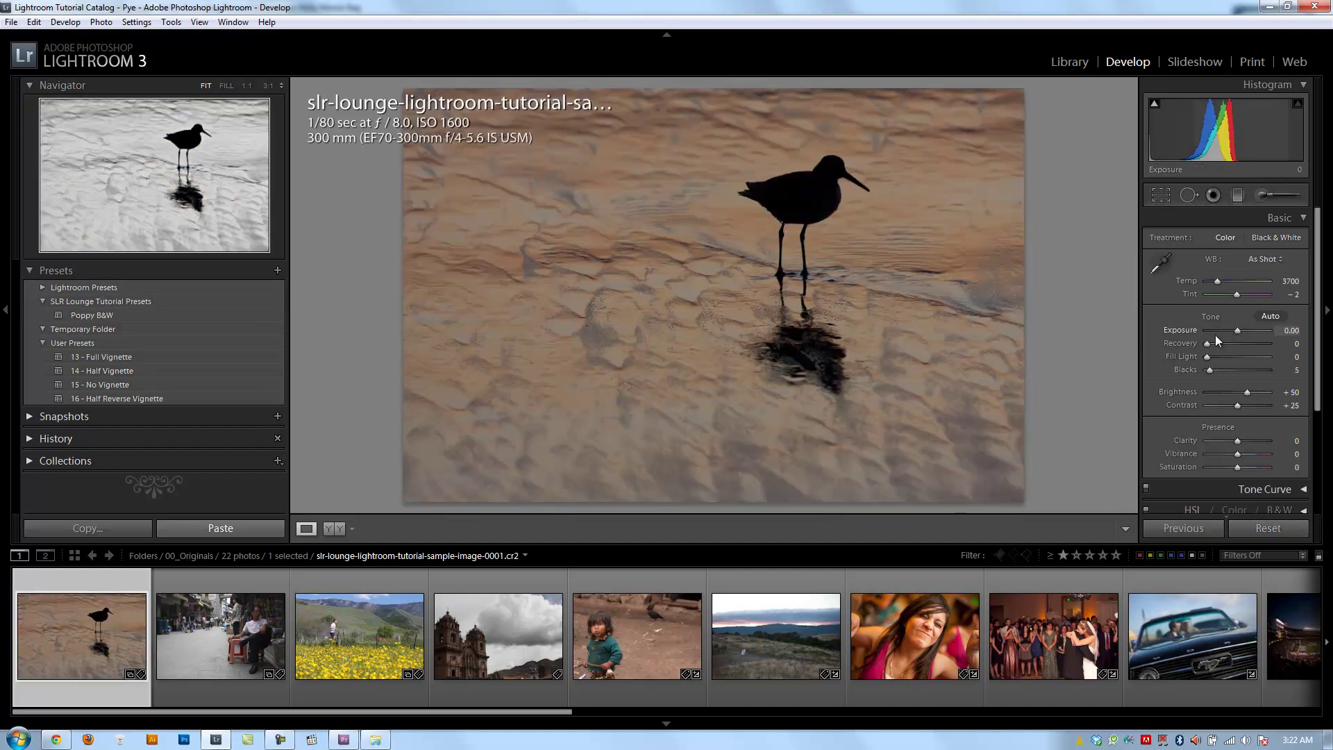
pyautogui.moveTo(1238, 332); pyautogui.dragTo(1232, 333)
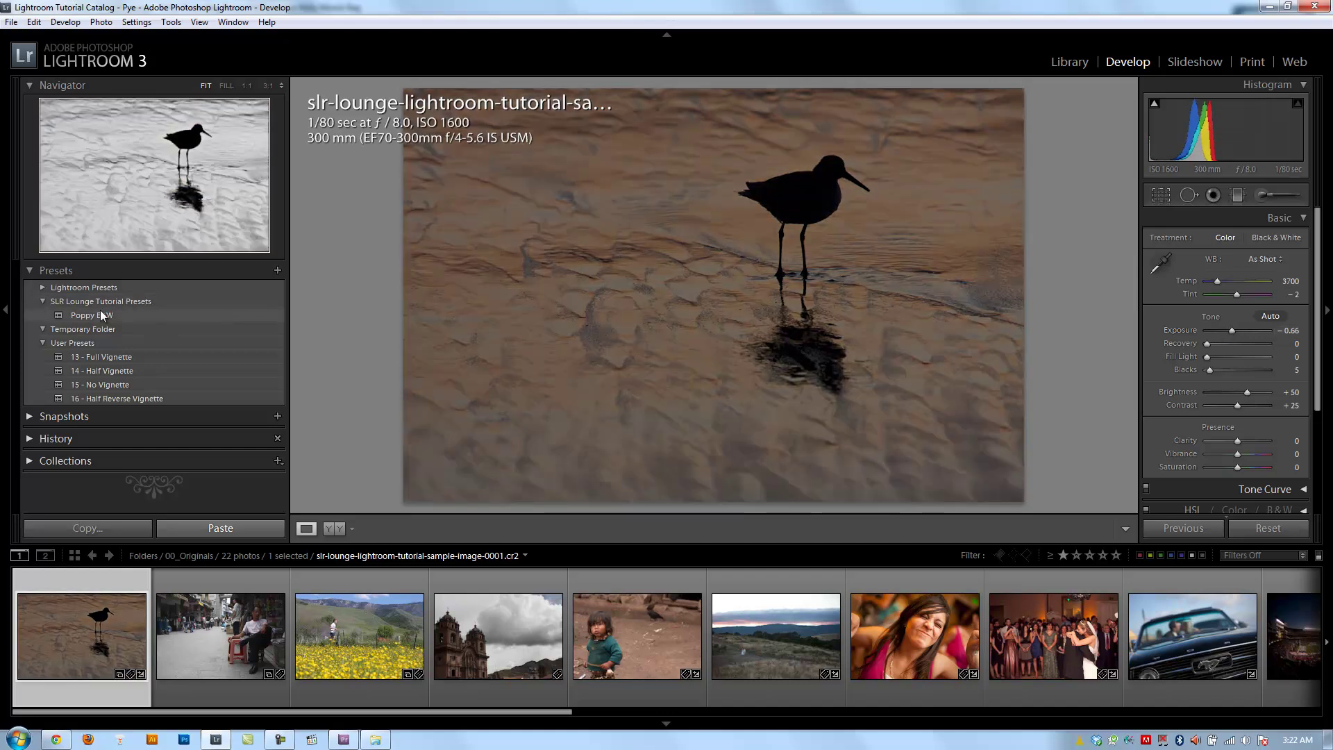
pyautogui.click(195, 314)
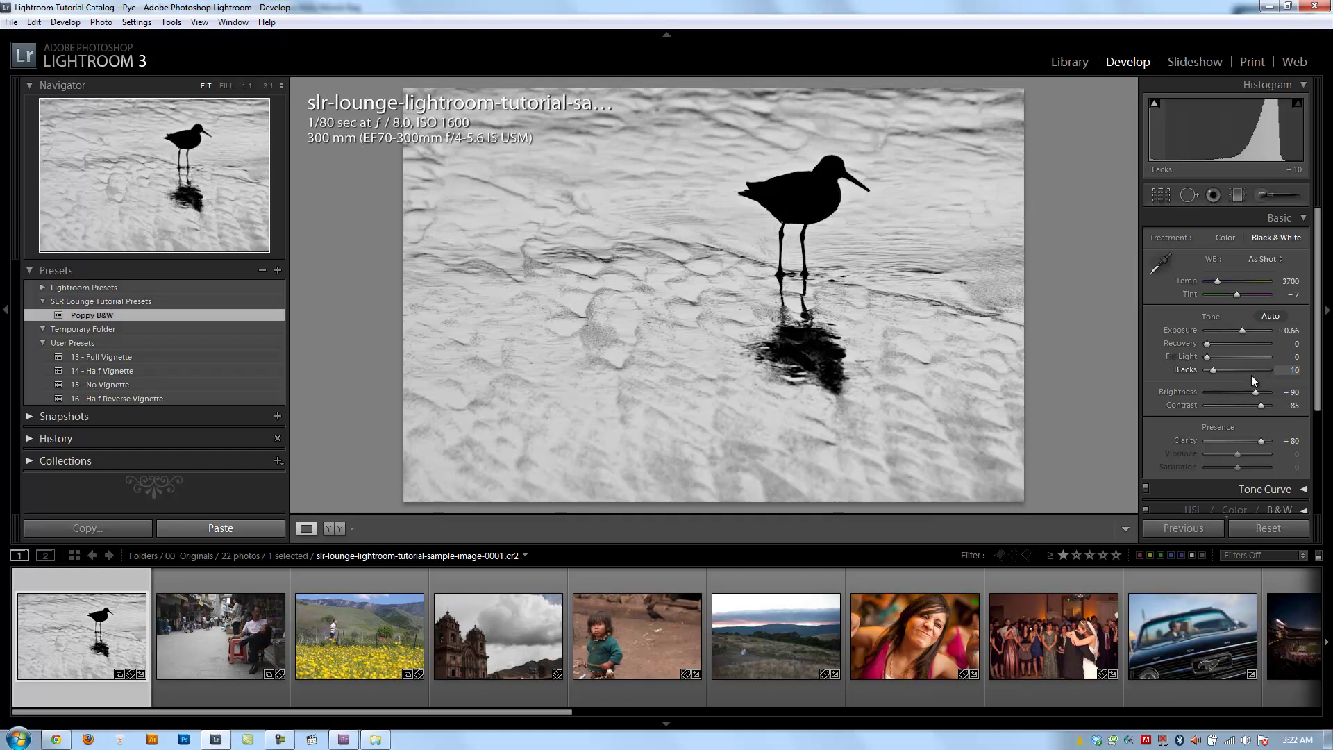
# Step: Show the Poppy B&W preset file in Windows Explorer, go up to the Develop Presets folder, and close the window
pyautogui.rightClick(102, 315)
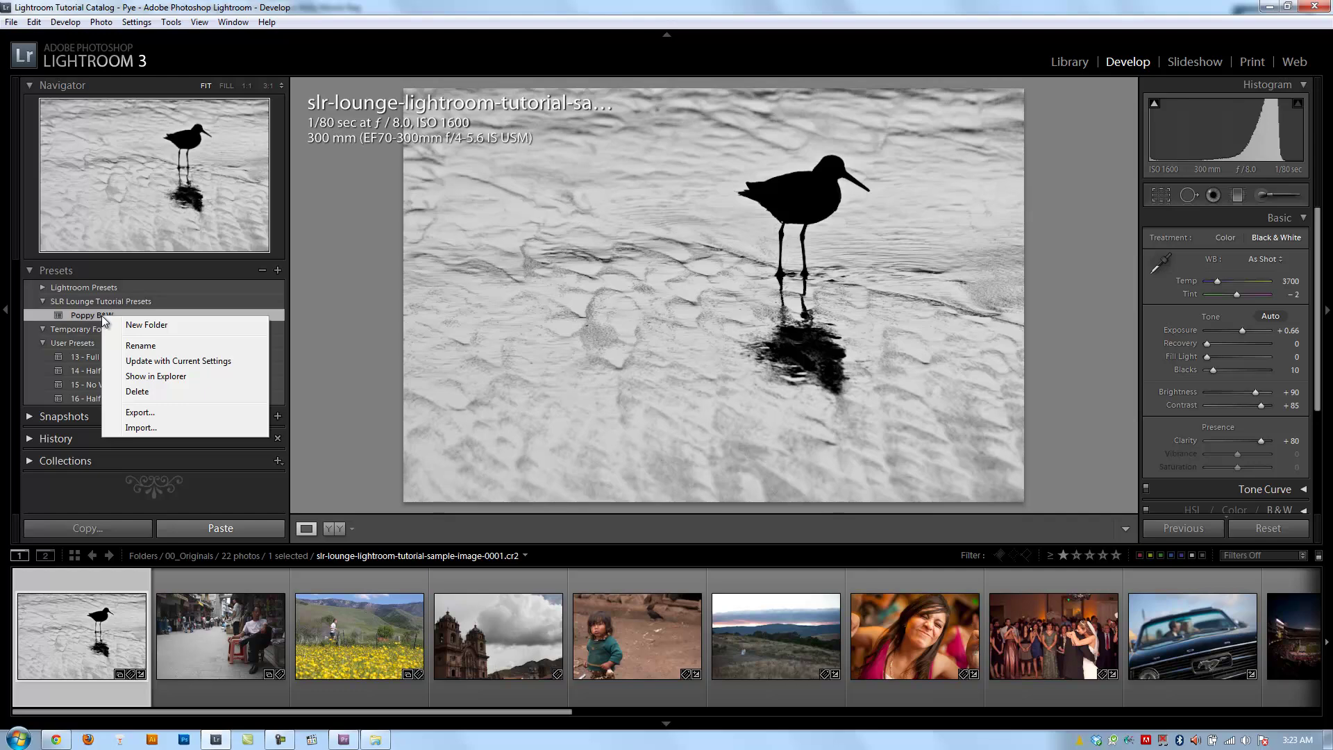
pyautogui.click(131, 378)
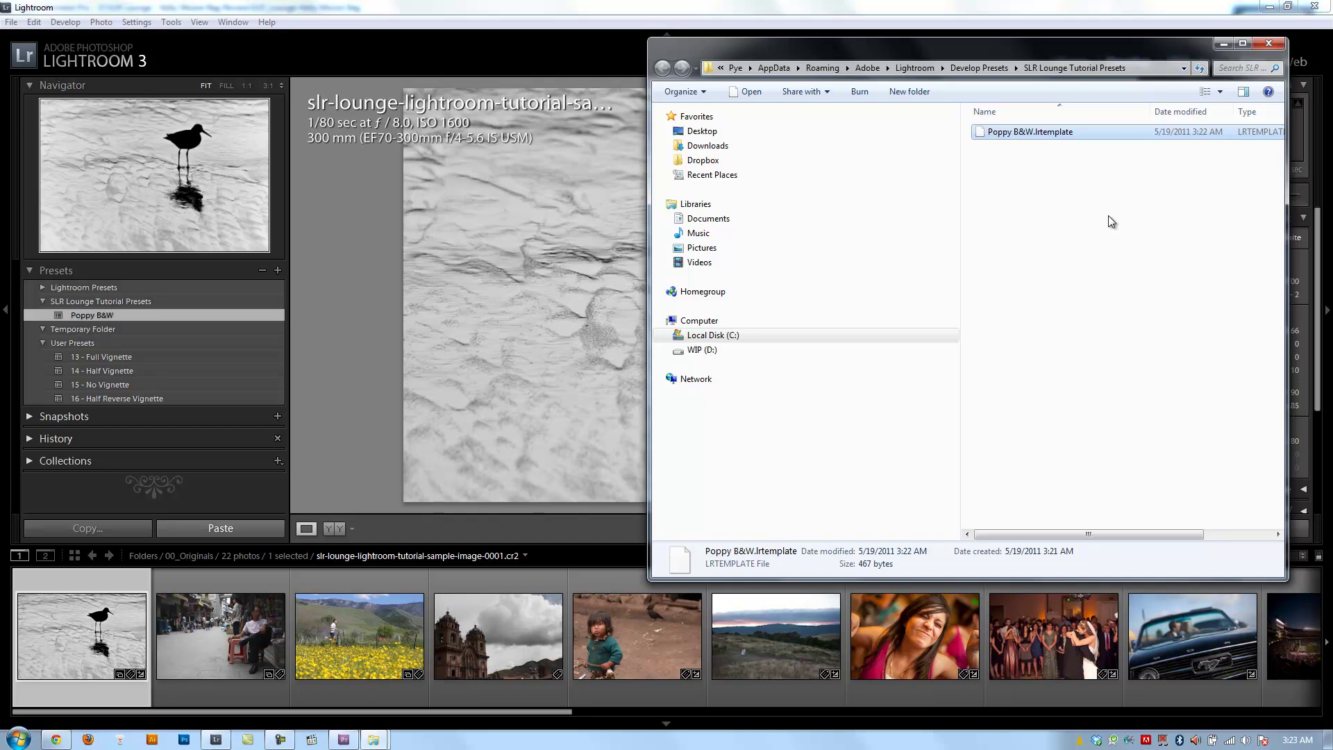
pyautogui.click(1112, 221)
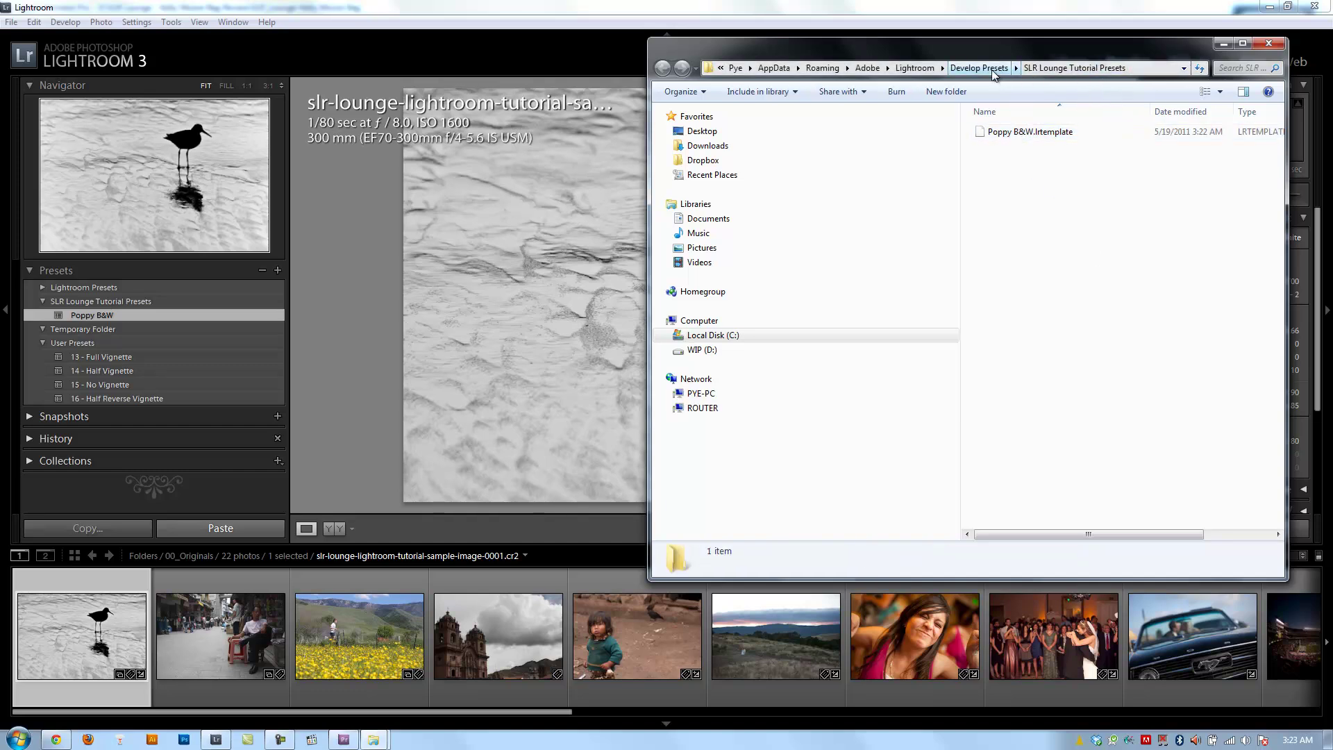
pyautogui.click(993, 70)
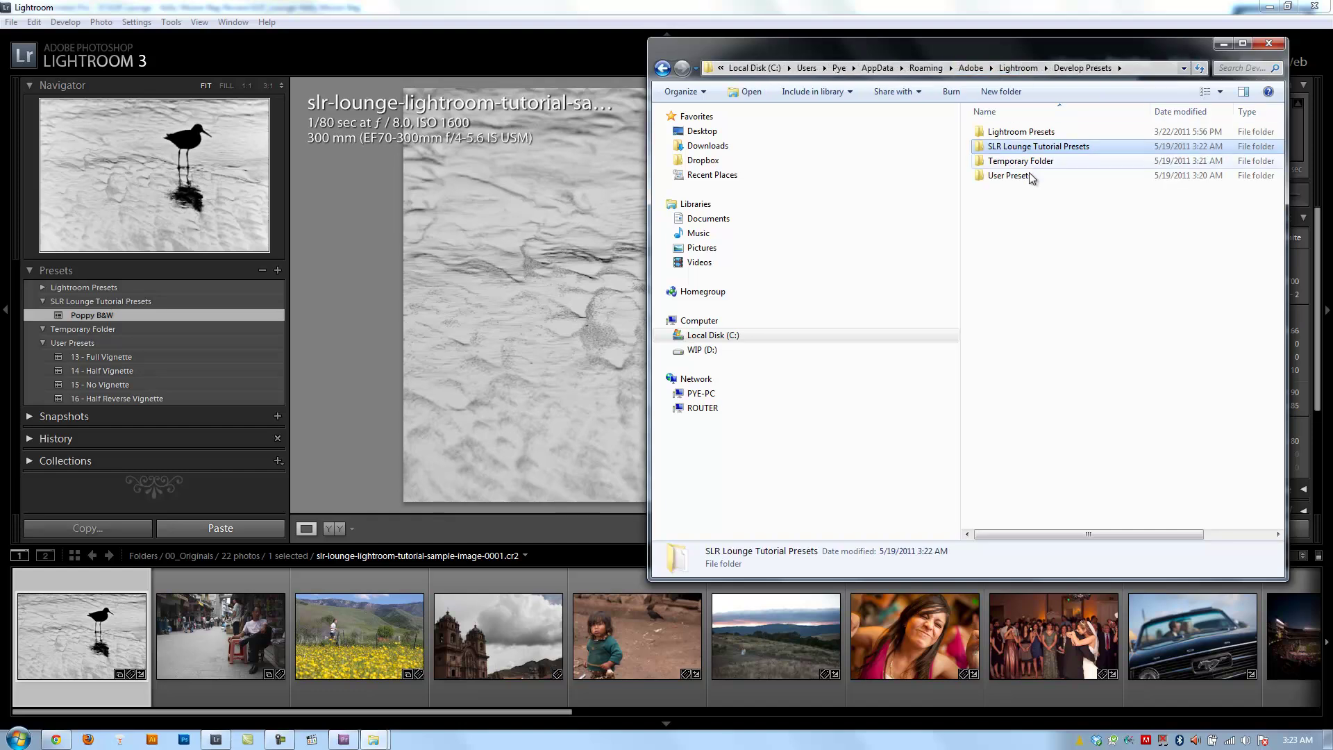
pyautogui.click(1006, 276)
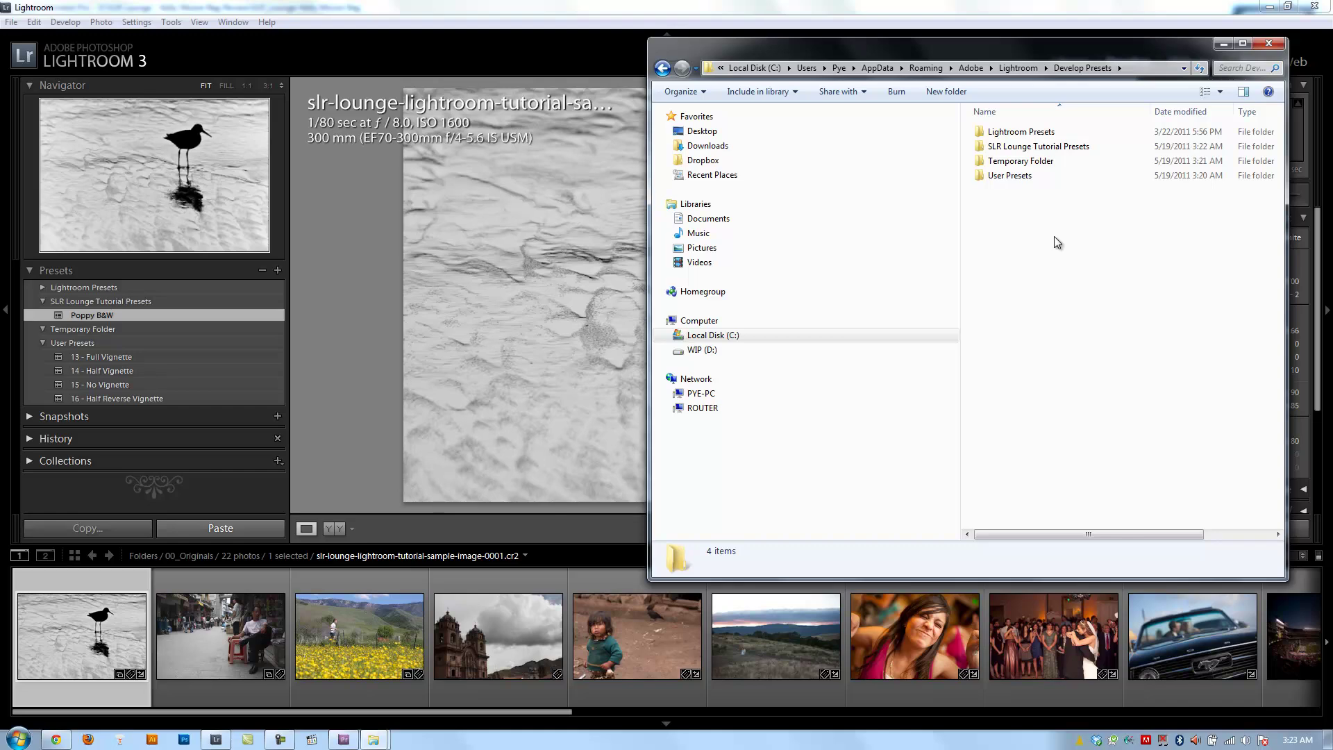
pyautogui.hotkey('alt', 'F4')
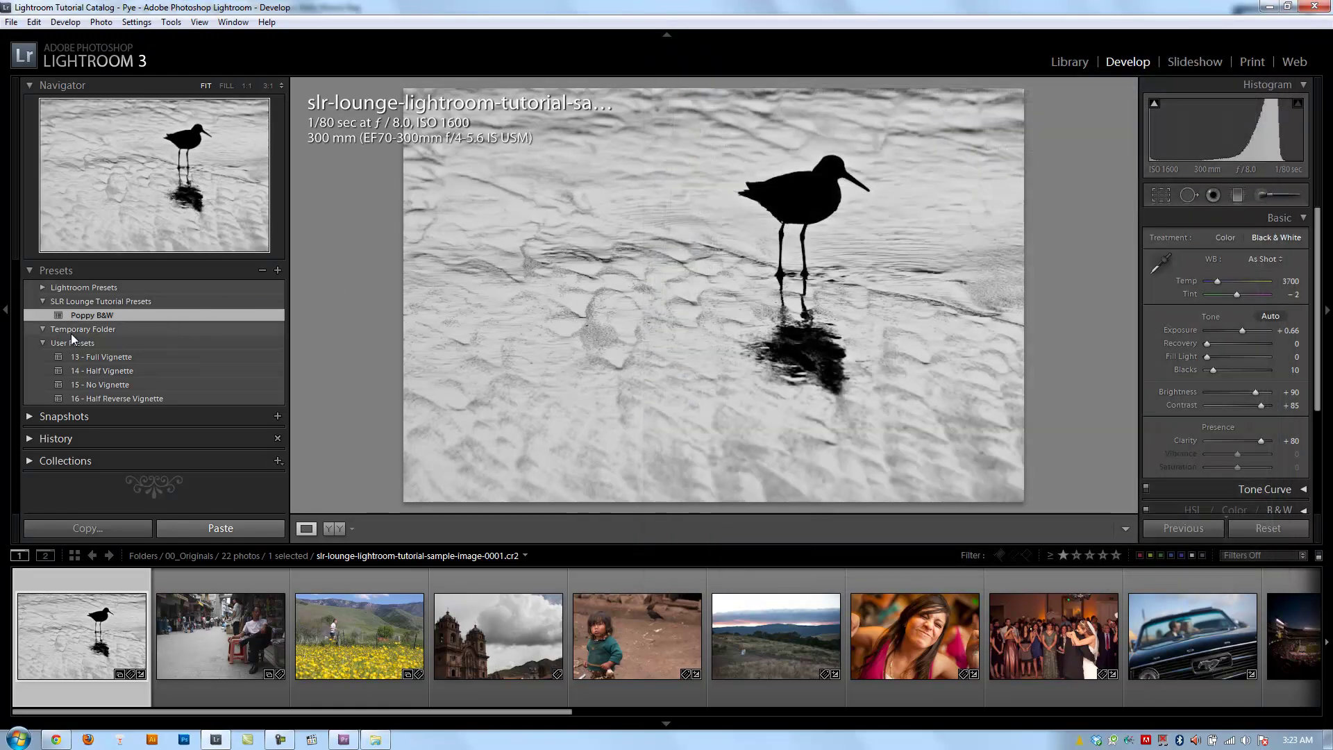
# Step: Reveal the Poppy B&W file on disk again, view the parent Develop Presets folder, and return to Lightroom
pyautogui.rightClick(101, 314)
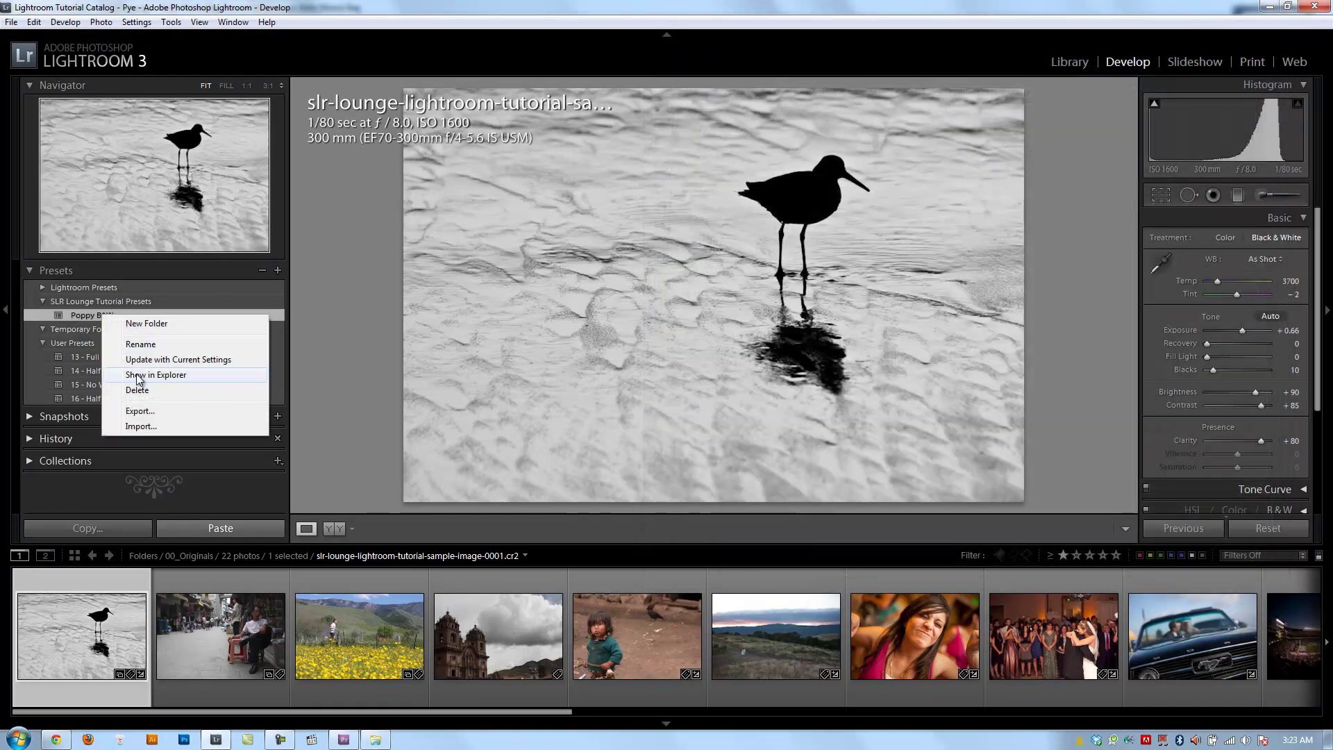
pyautogui.click(160, 375)
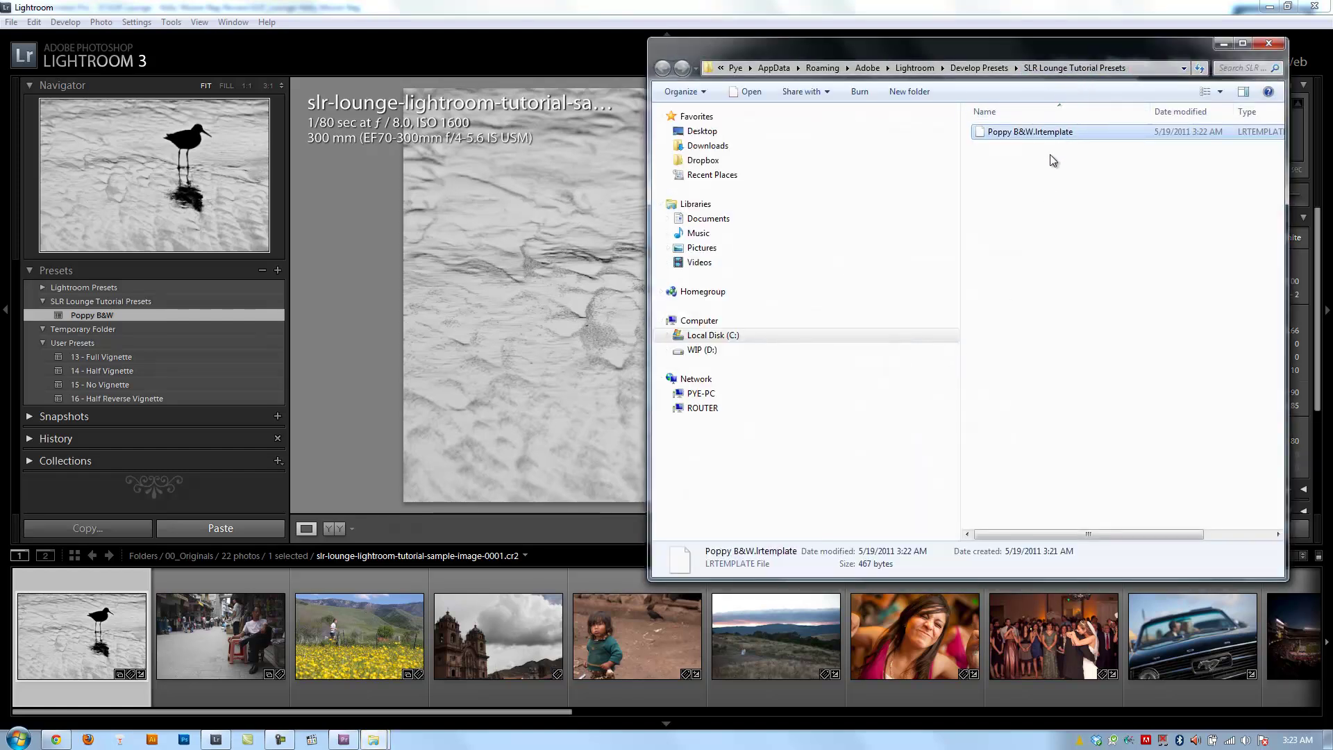
pyautogui.click(993, 69)
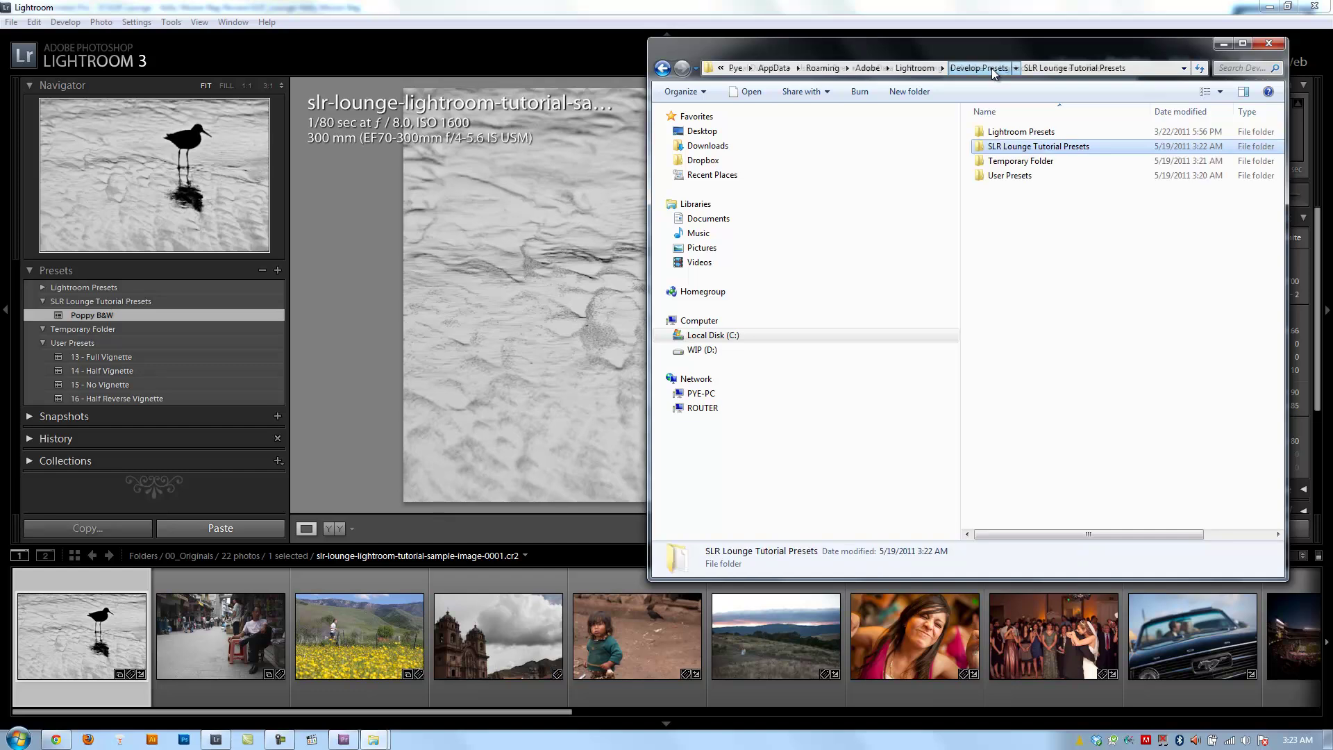
pyautogui.click(1030, 232)
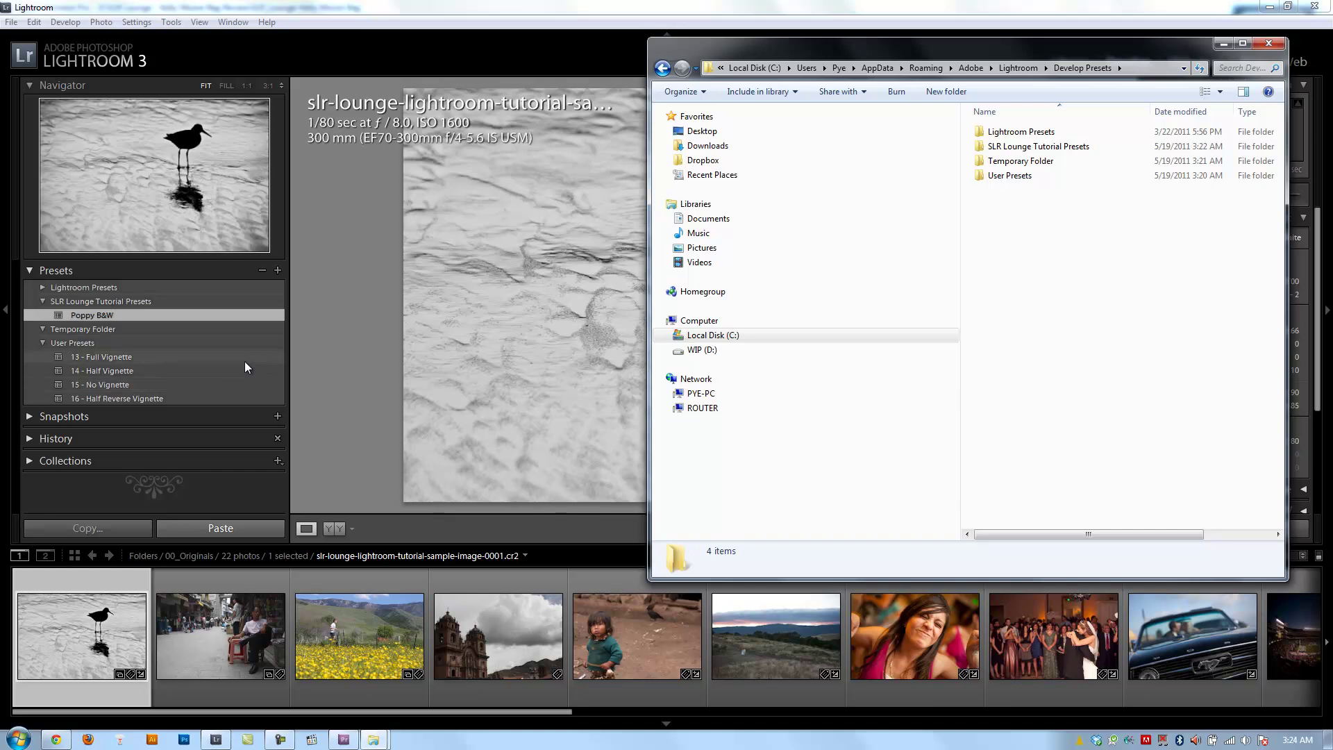
pyautogui.click(112, 314)
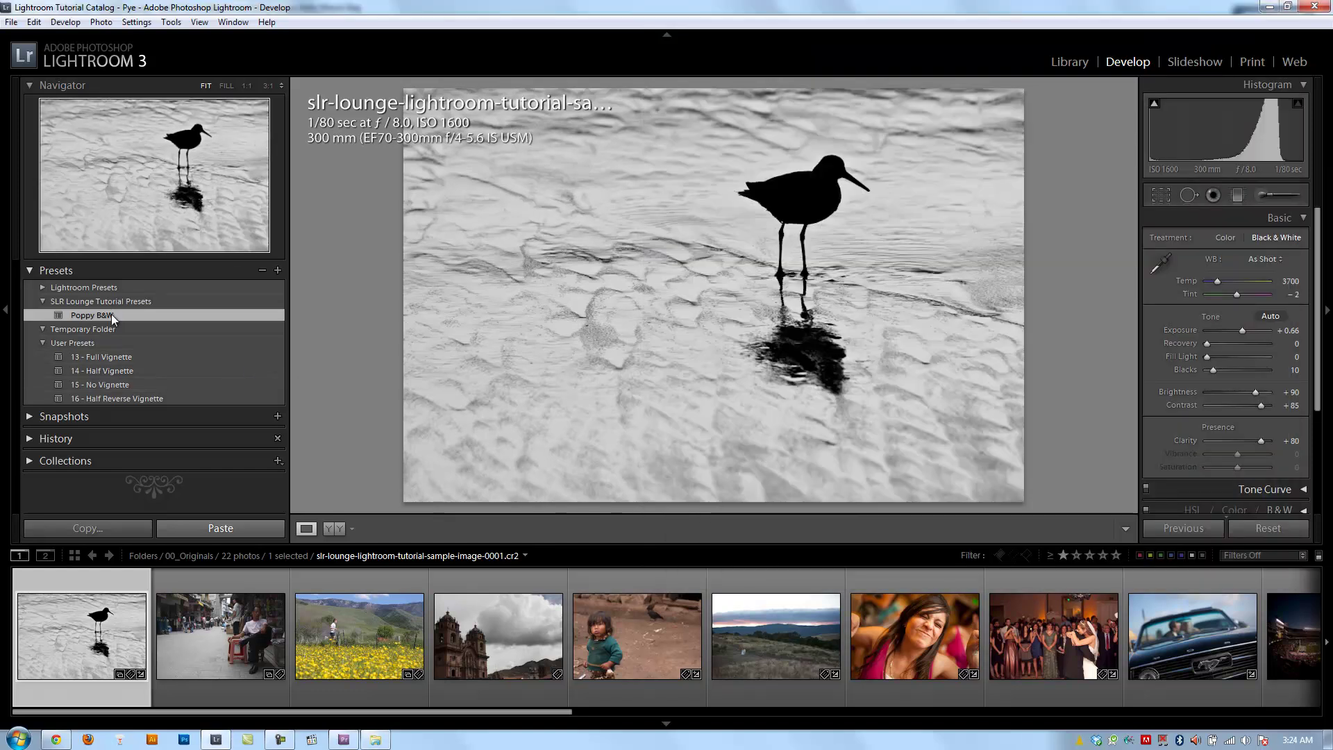
# Step: Delete the preset folder named Temporary Folder
pyautogui.rightClick(111, 314)
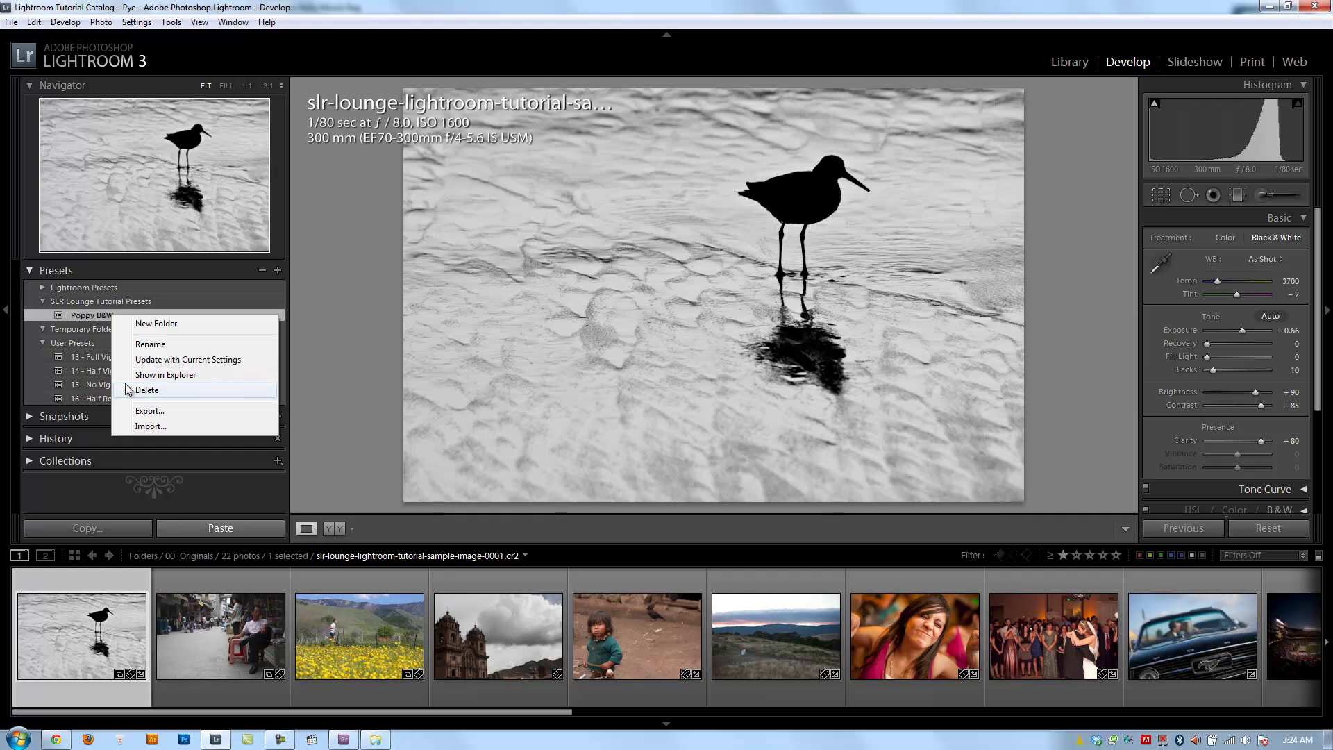
pyautogui.click(91, 329)
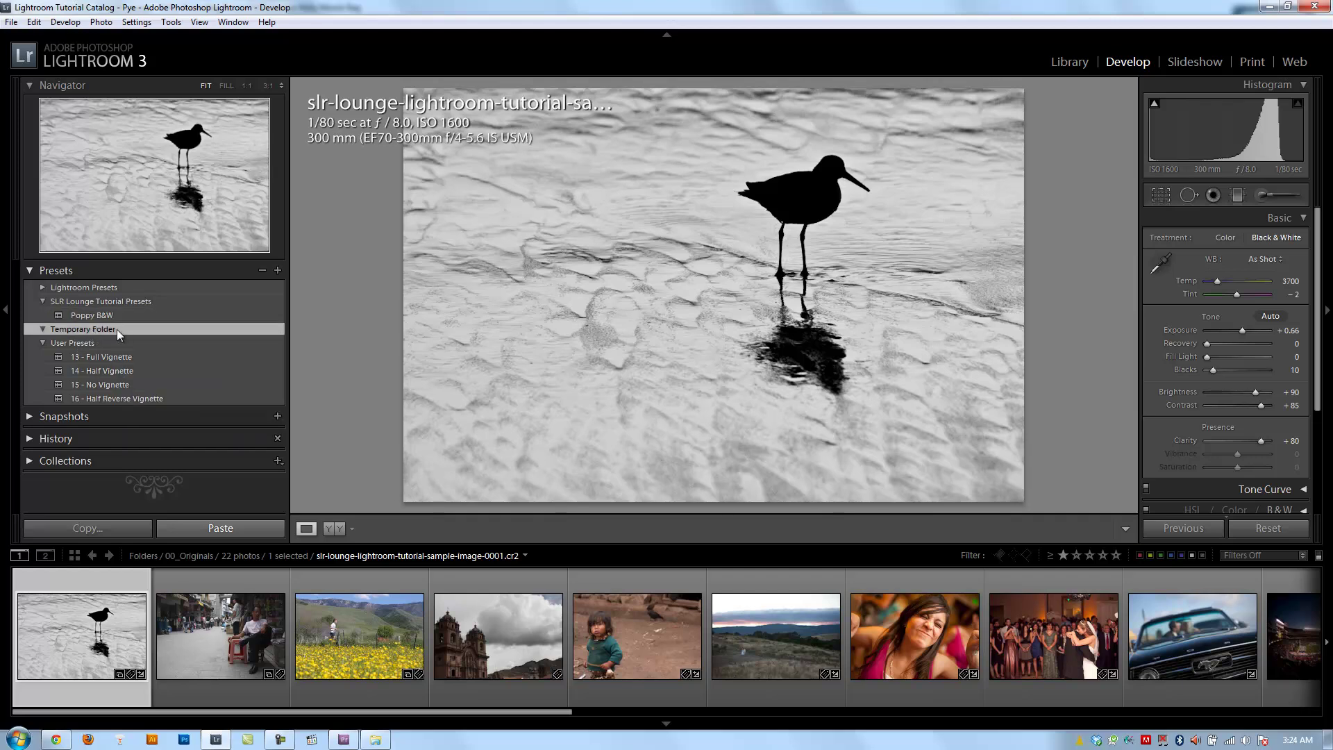
pyautogui.rightClick(117, 329)
pyautogui.click(145, 370)
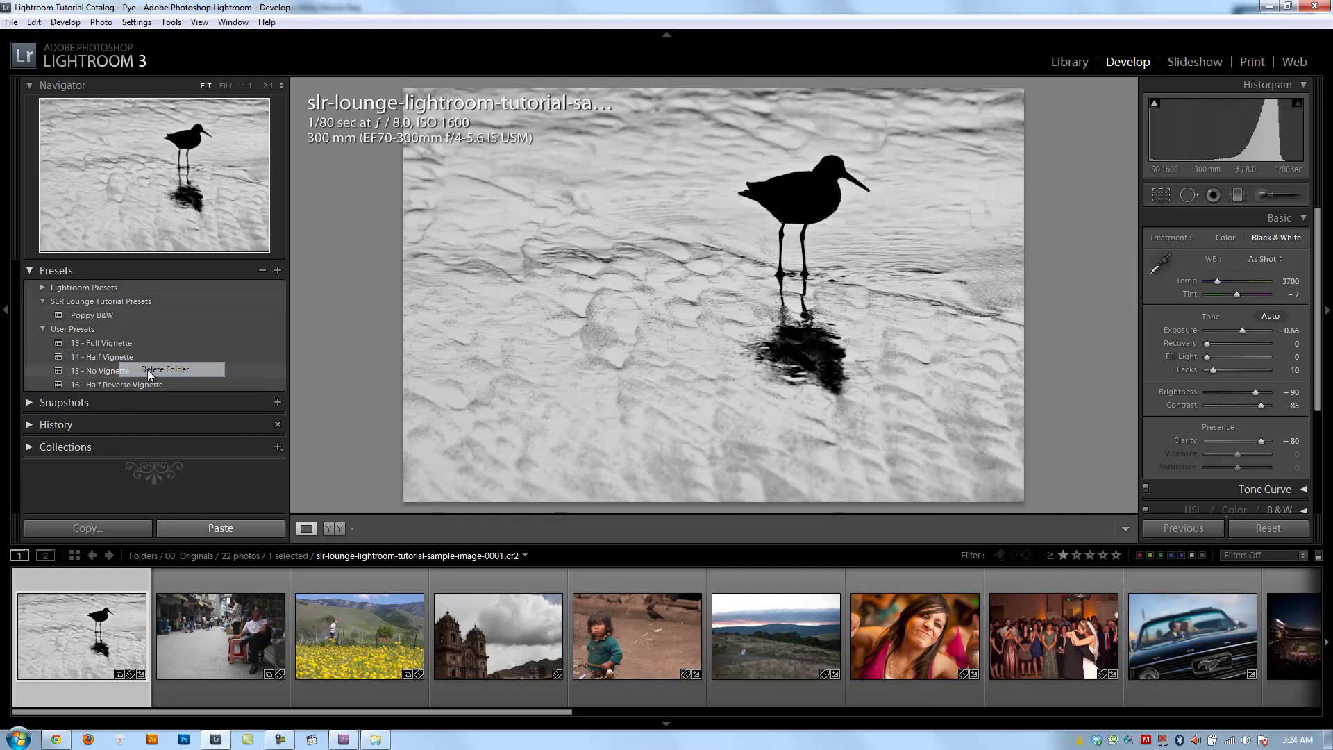
# Step: Check which folder commands are available for User Presets and for SLR Lounge Tutorial Presets, and reselect the Poppy B&W preset
pyautogui.click(91, 333)
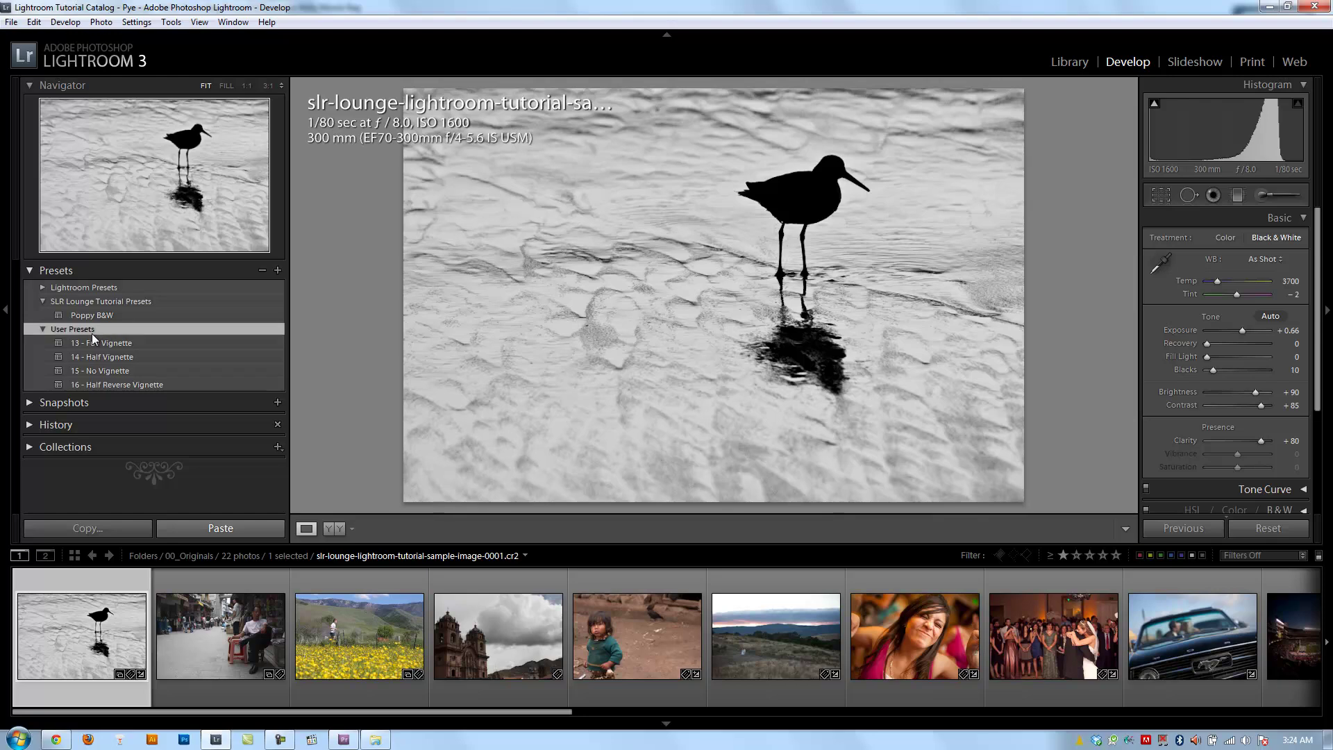
pyautogui.rightClick(100, 329)
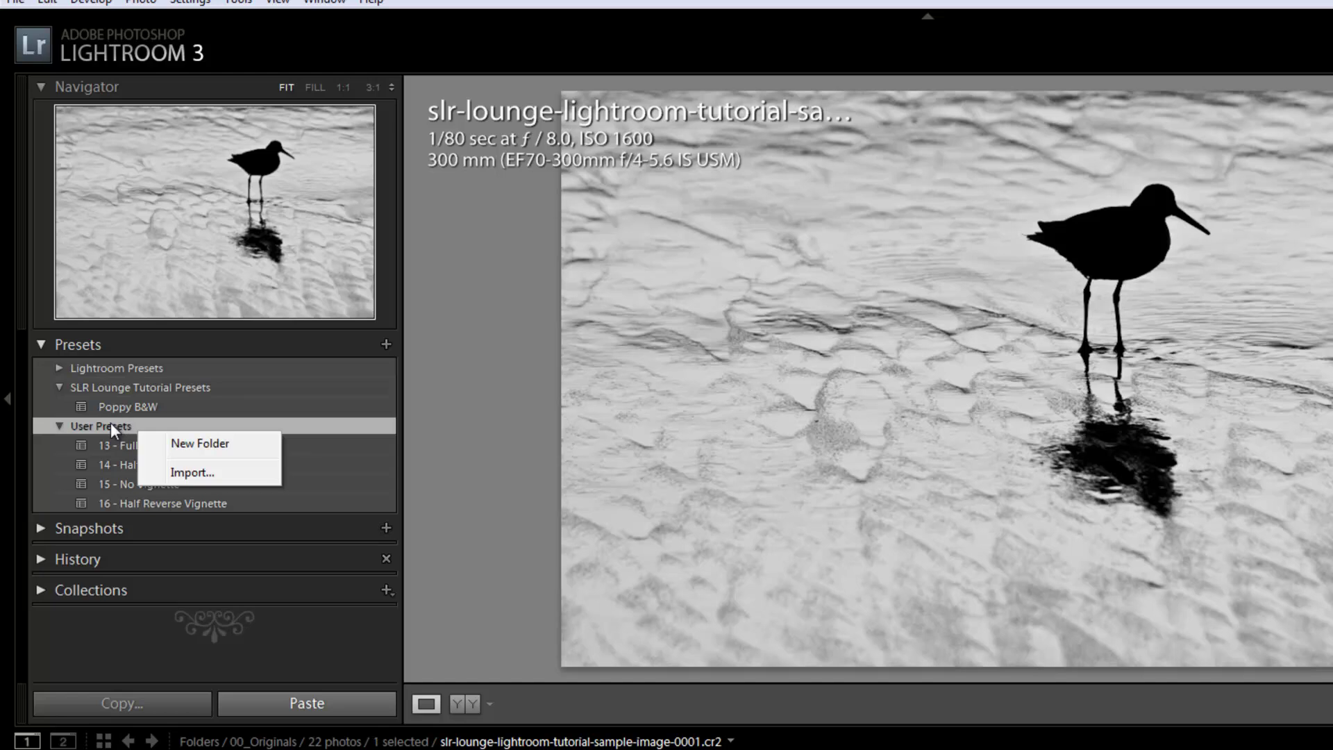
pyautogui.click(110, 422)
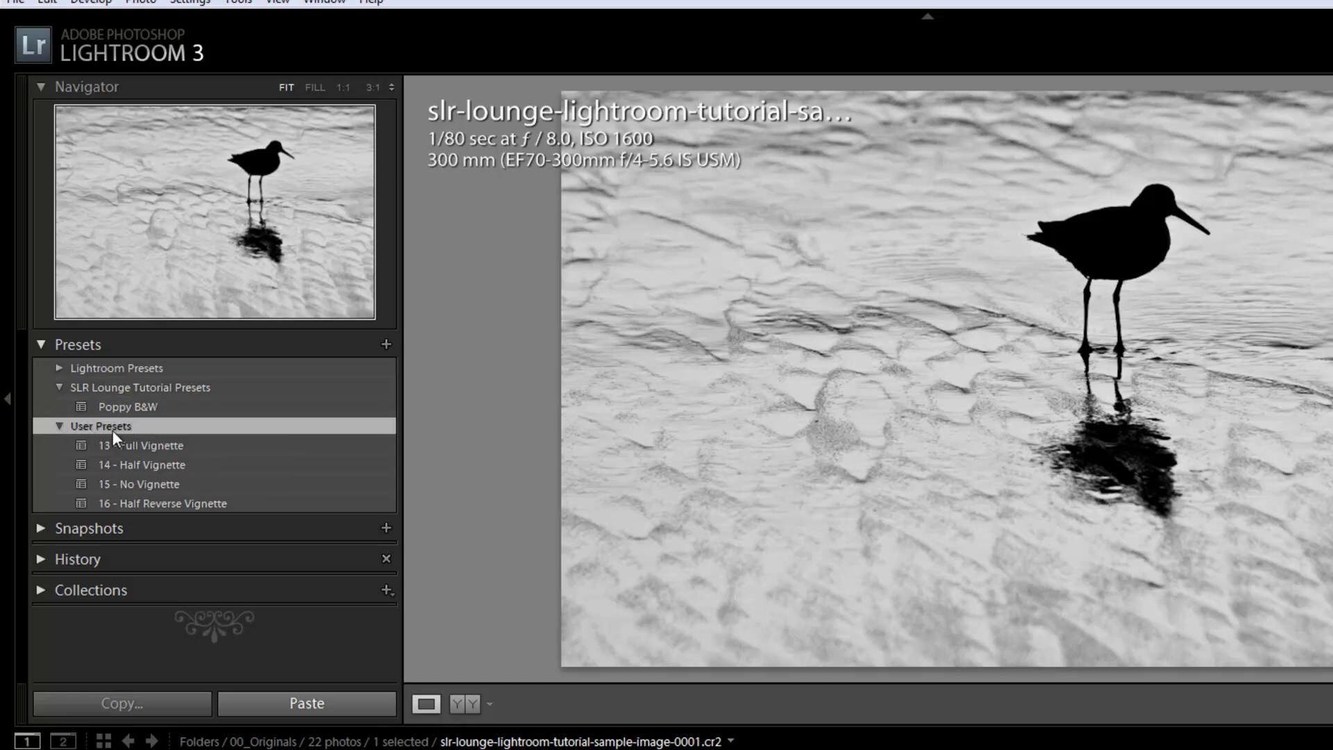
pyautogui.click(135, 390)
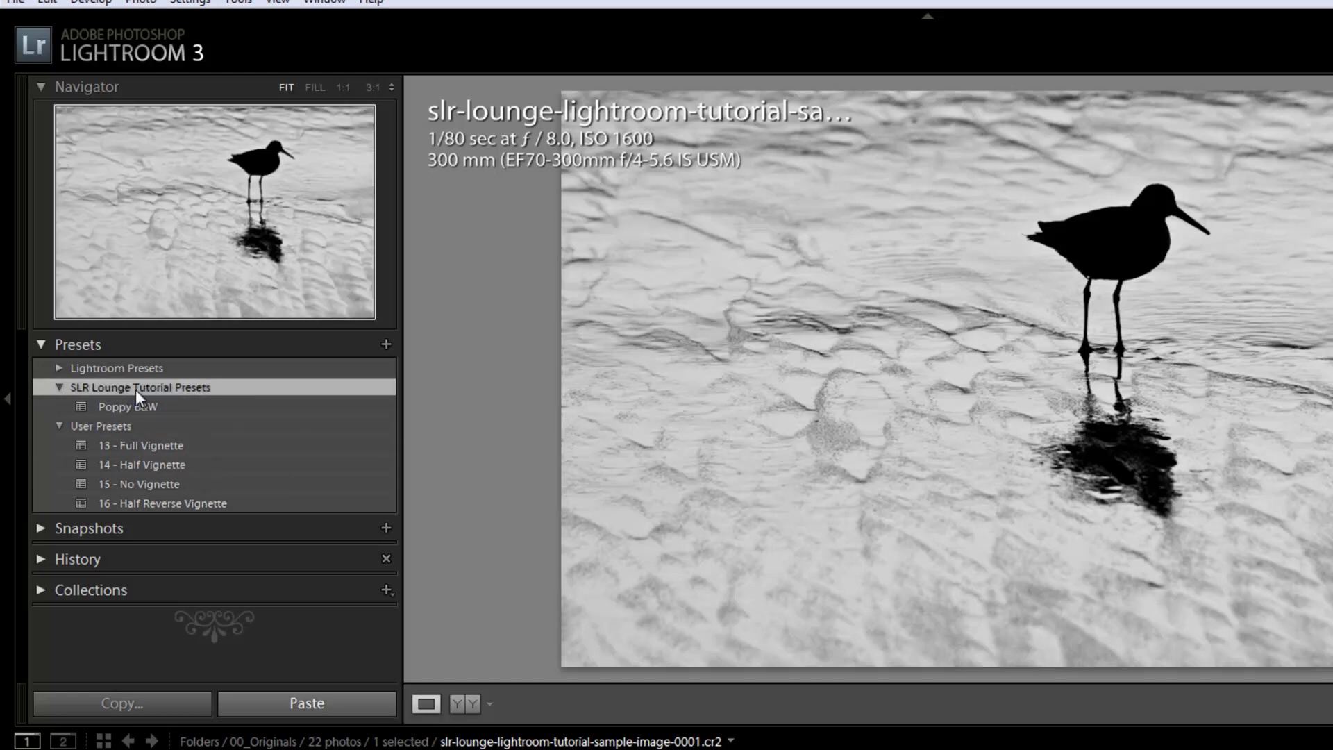
pyautogui.rightClick(136, 390)
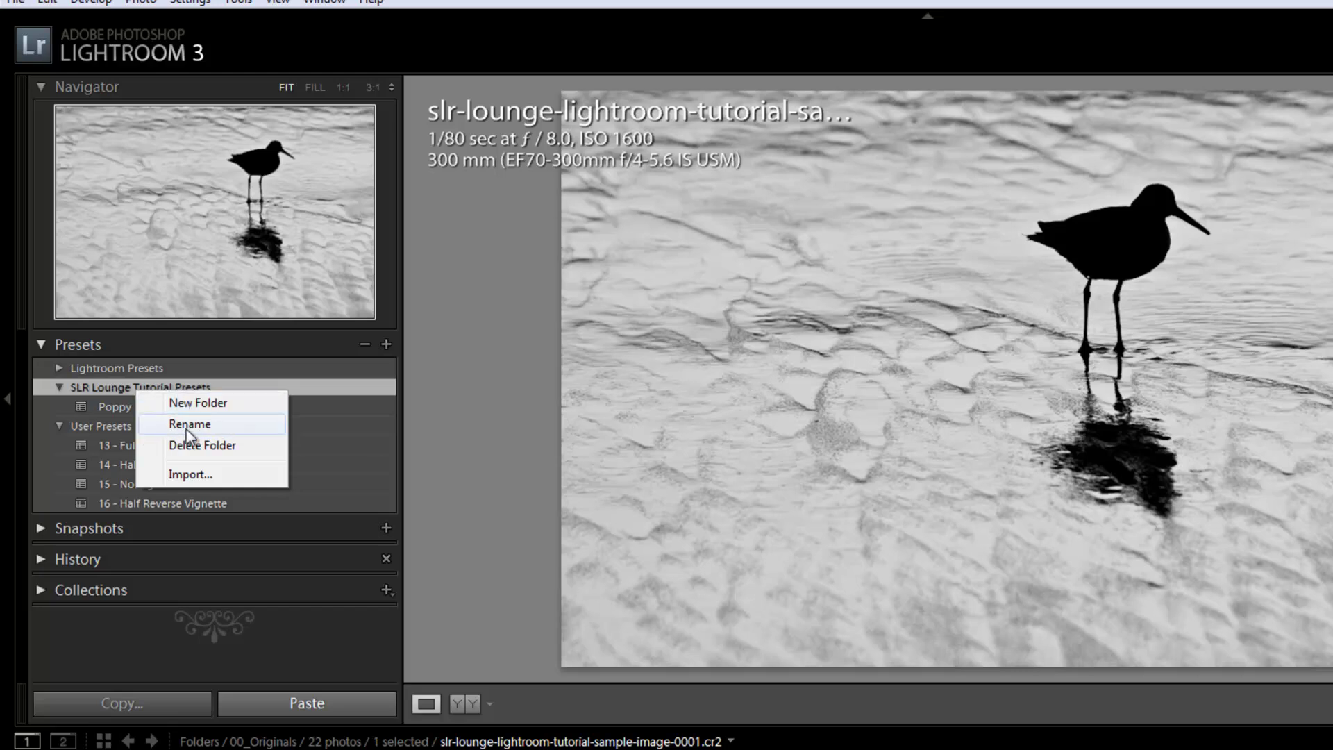
pyautogui.click(164, 410)
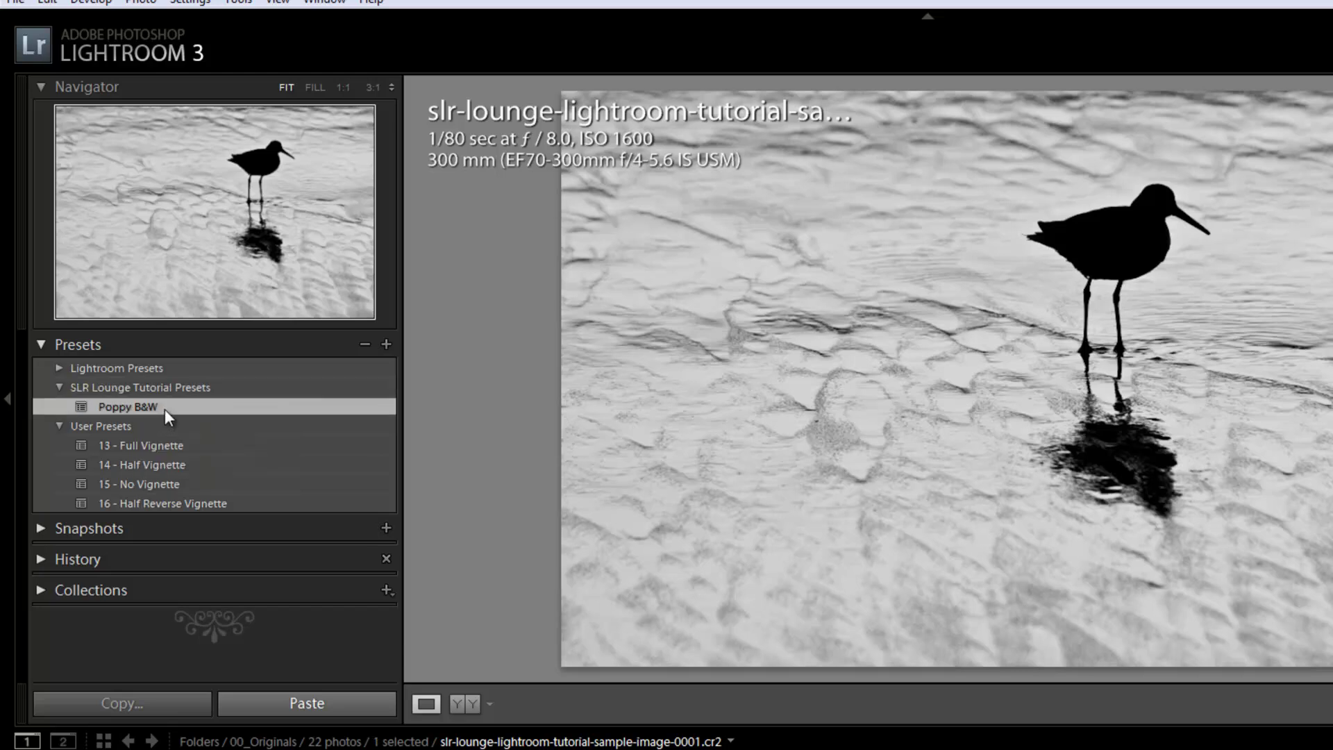
# Step: View the export dialog for the Poppy B&W preset with the Desktop as the save location
pyautogui.rightClick(165, 410)
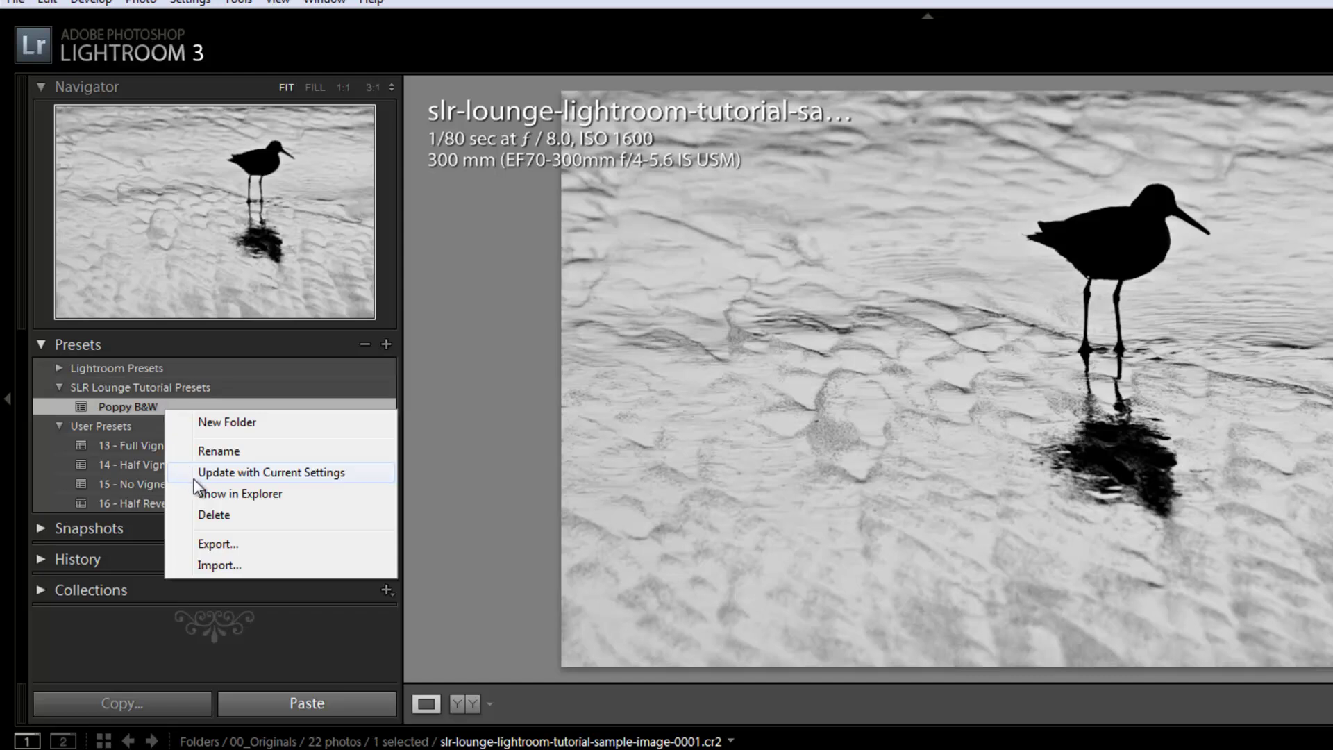
pyautogui.click(230, 546)
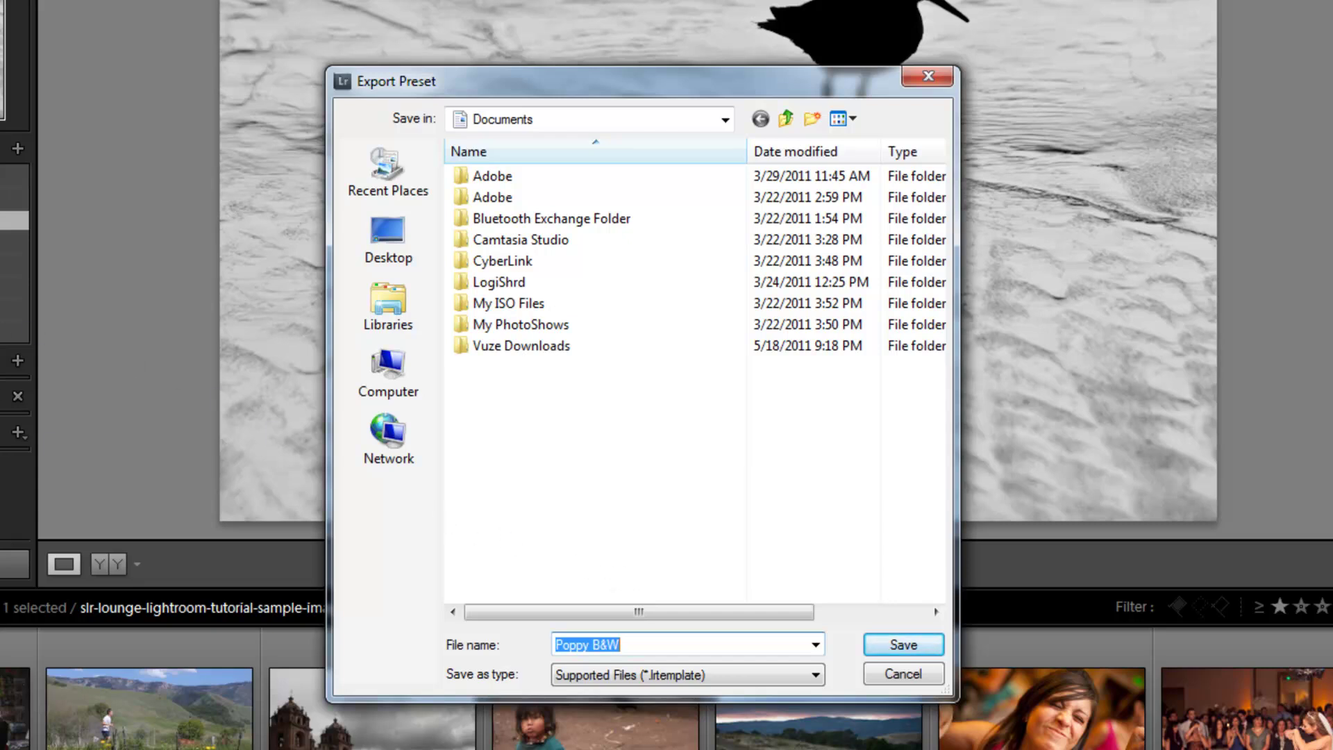
pyautogui.click(405, 260)
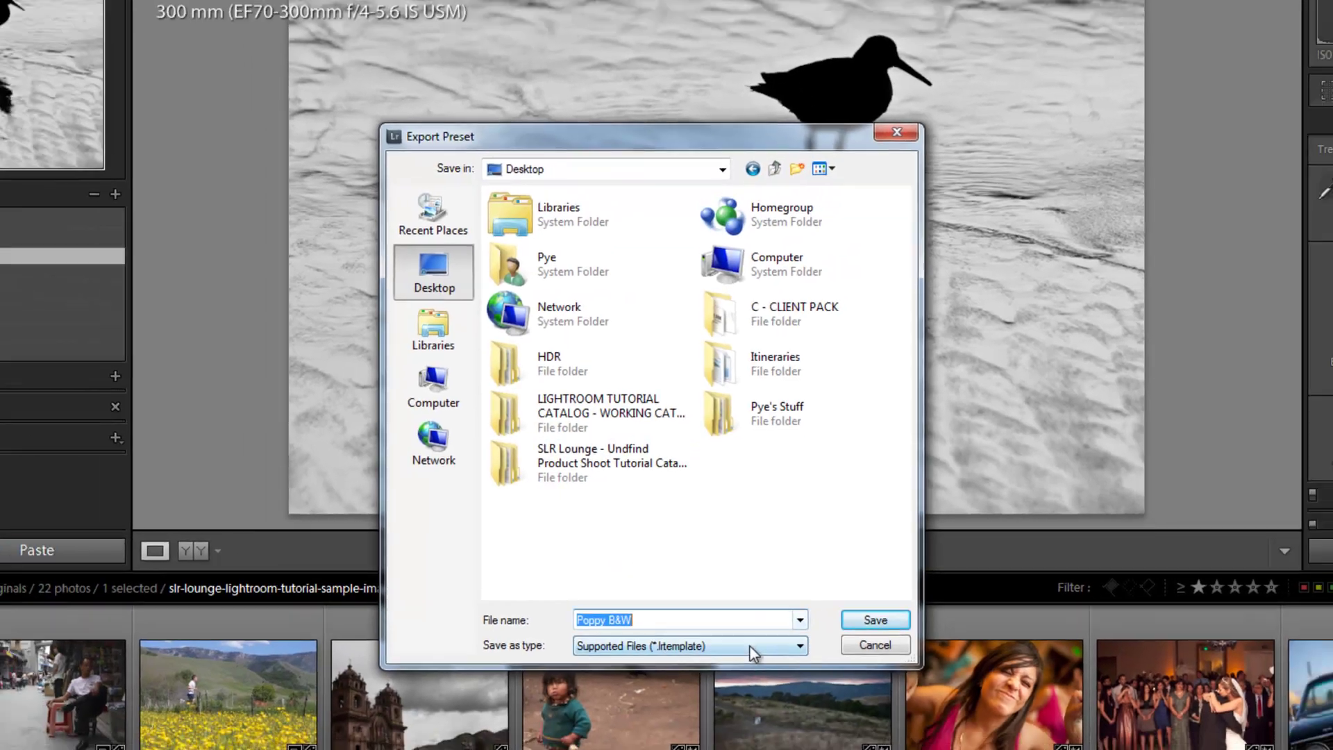
# Step: View the dialog for importing a develop preset, and cancel it without importing a file
pyautogui.rightClick(118, 316)
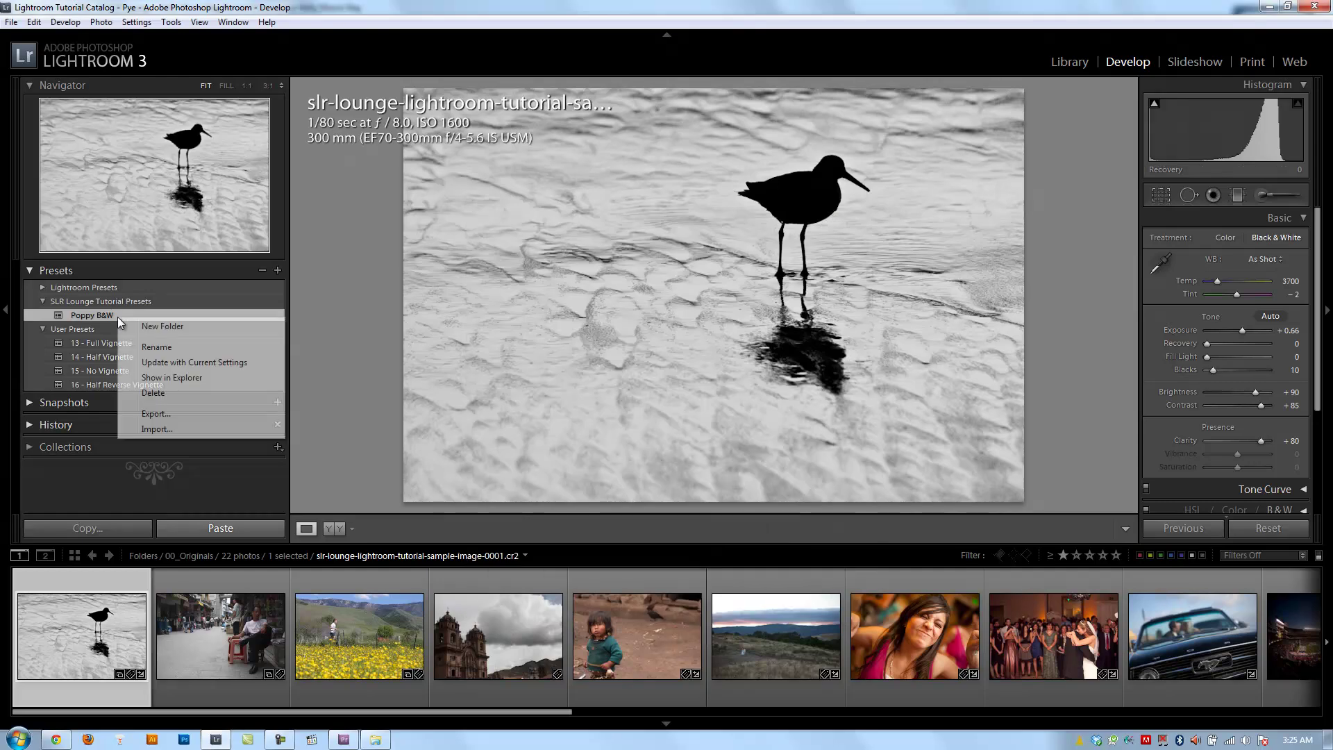
pyautogui.click(153, 430)
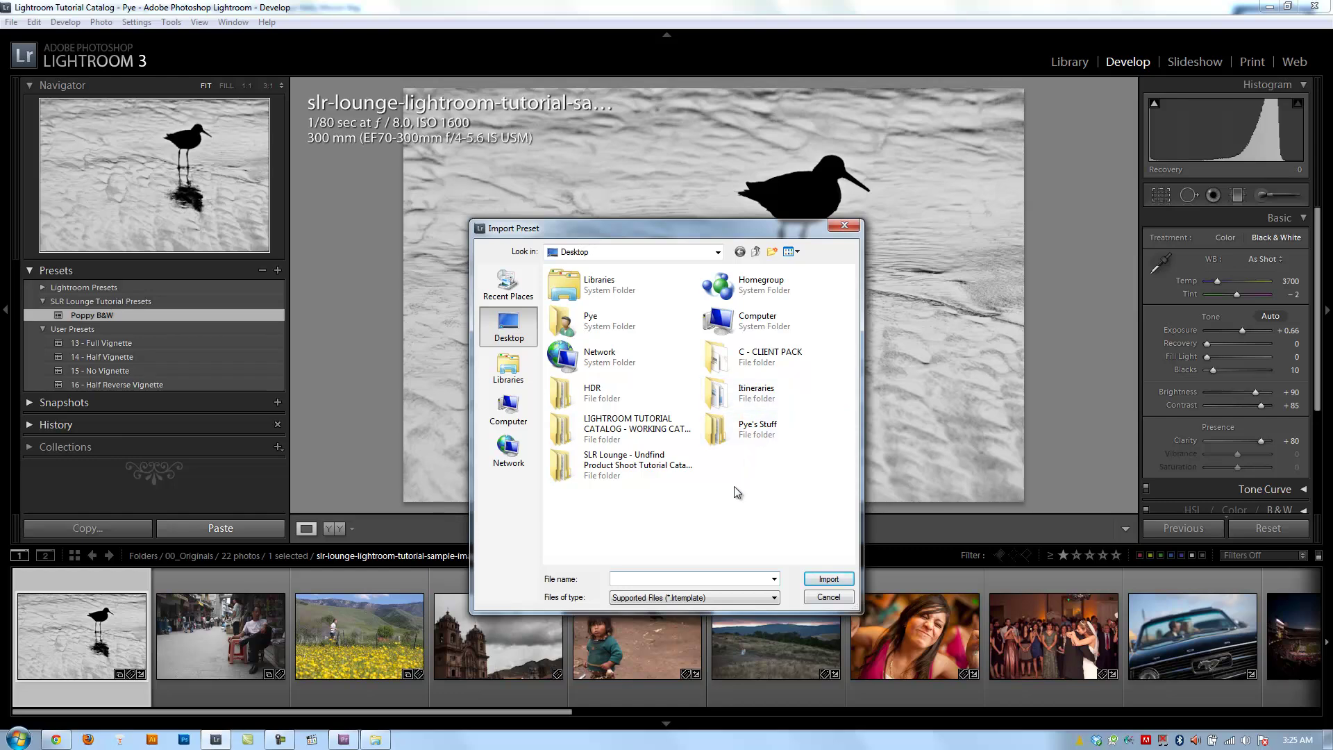
pyautogui.press('Escape')
# Step: Show the Poppy B&W preset file in Windows Explorer, view the preset folders in Develop Presets, and close the window
pyautogui.rightClick(84, 317)
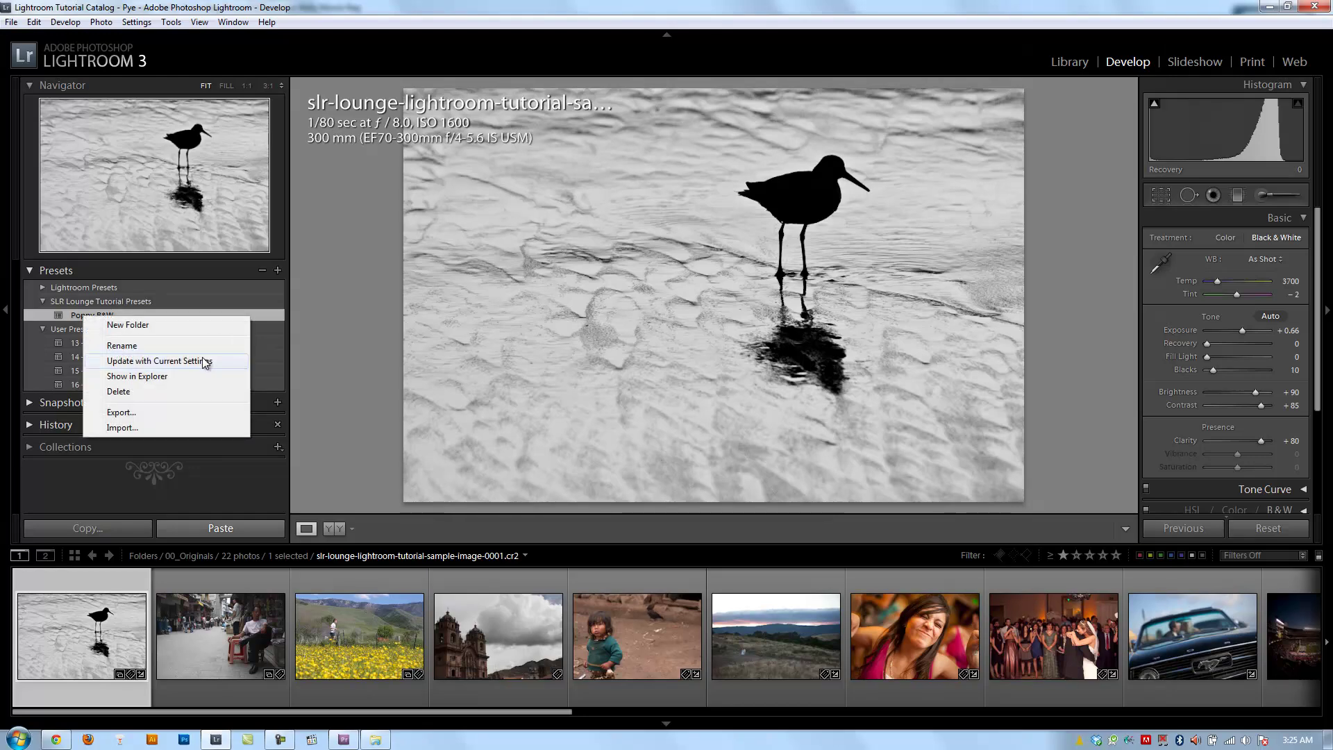
pyautogui.click(188, 382)
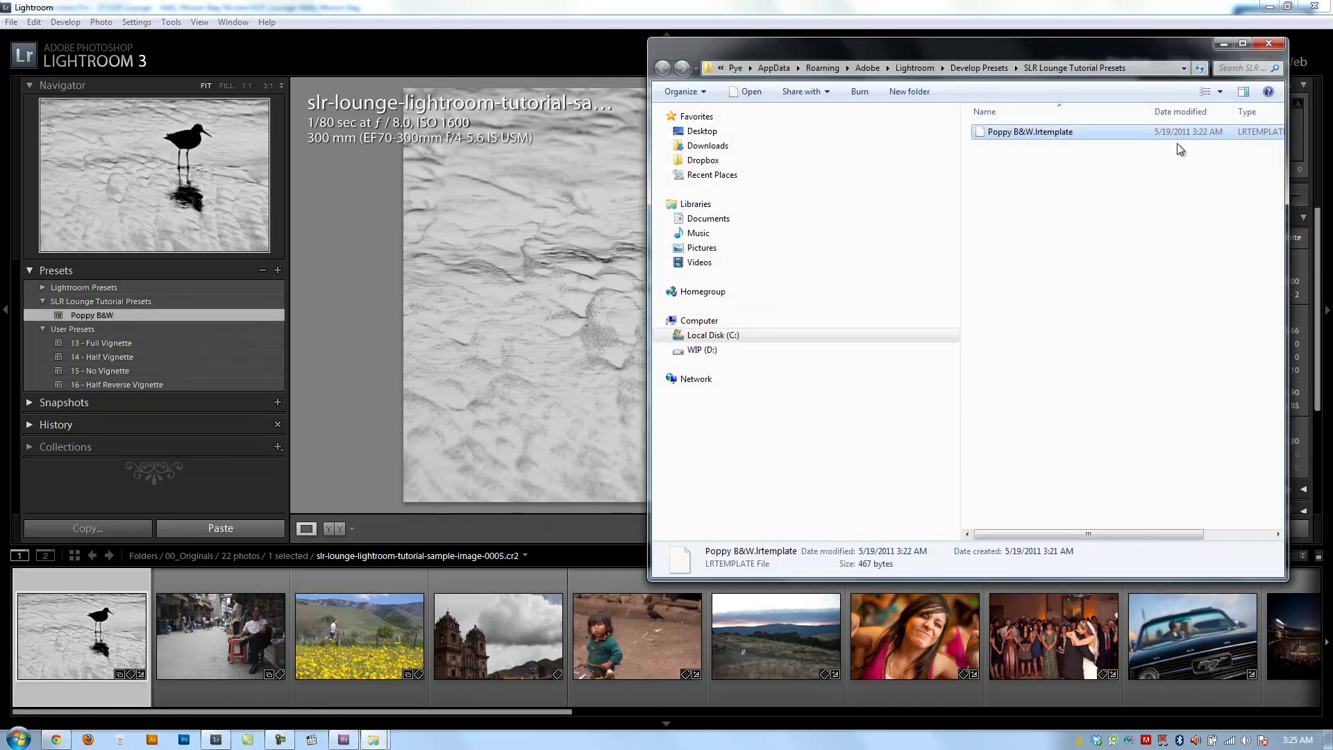
pyautogui.click(981, 68)
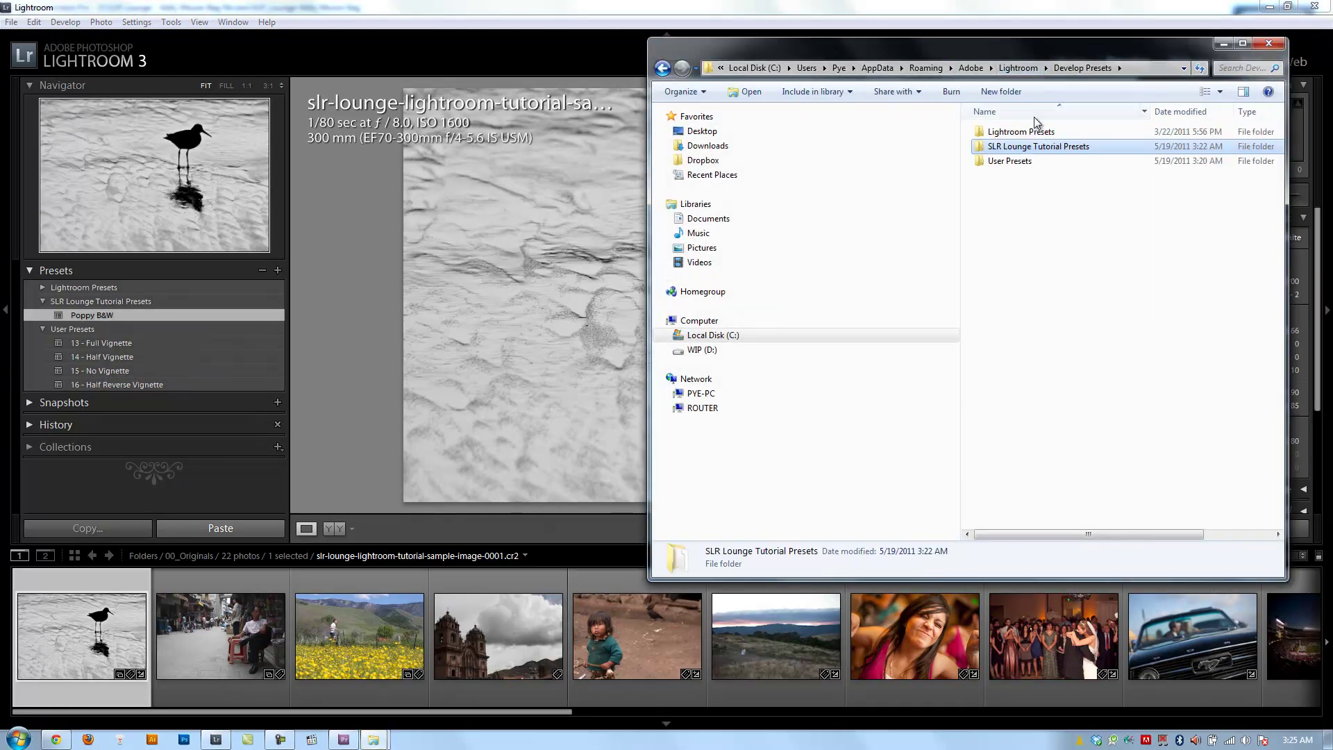
pyautogui.click(1058, 269)
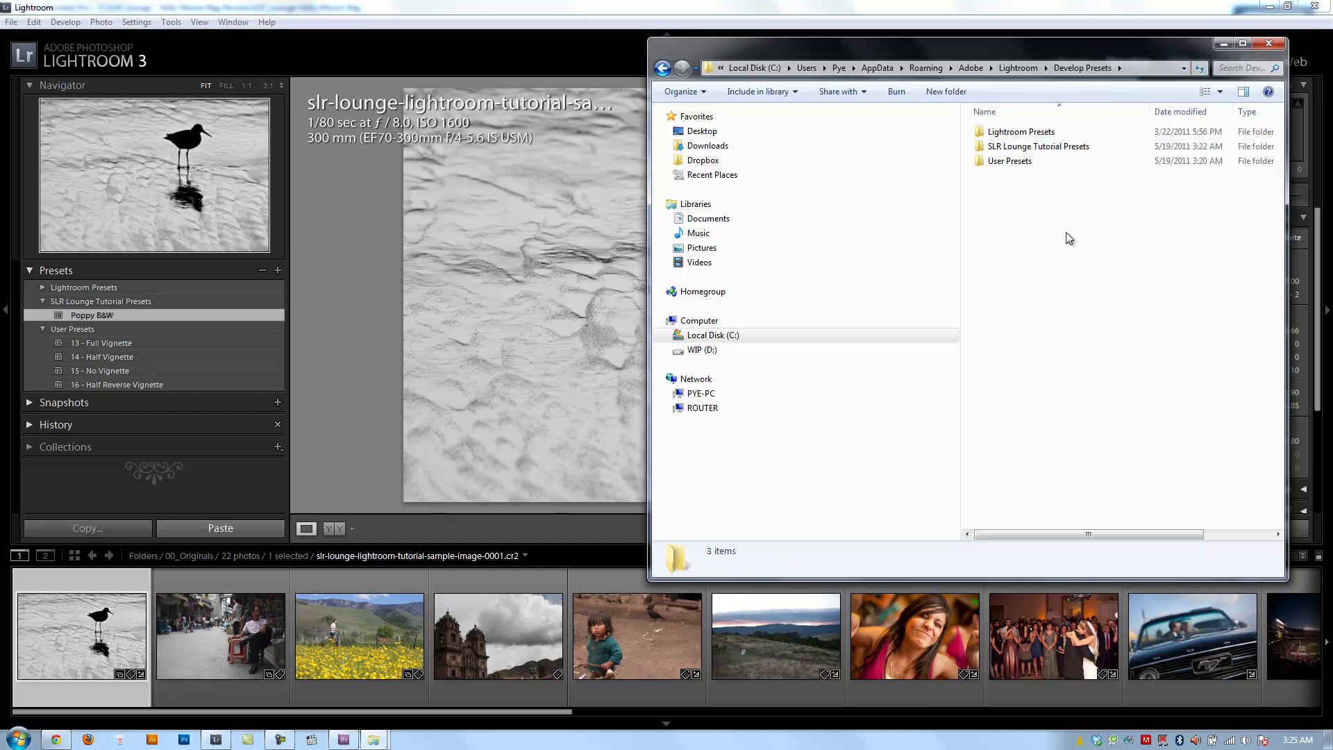
pyautogui.click(1269, 43)
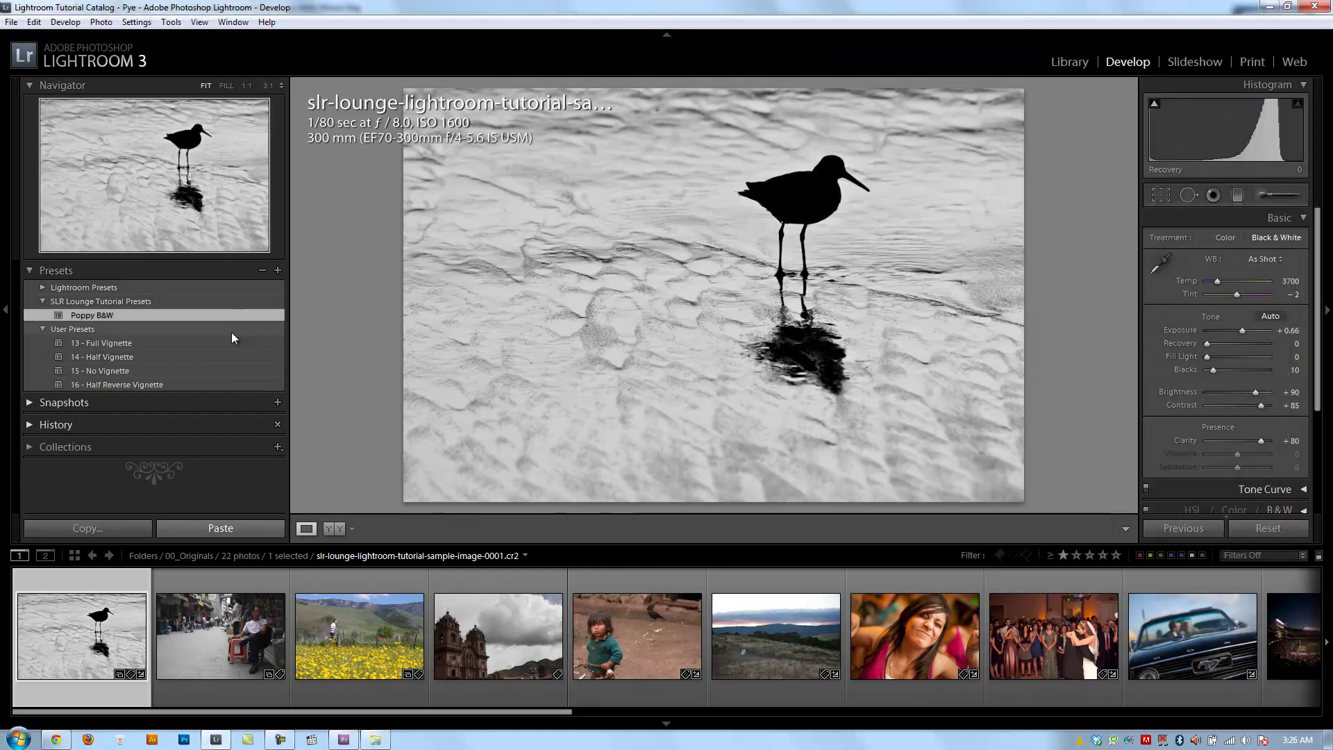